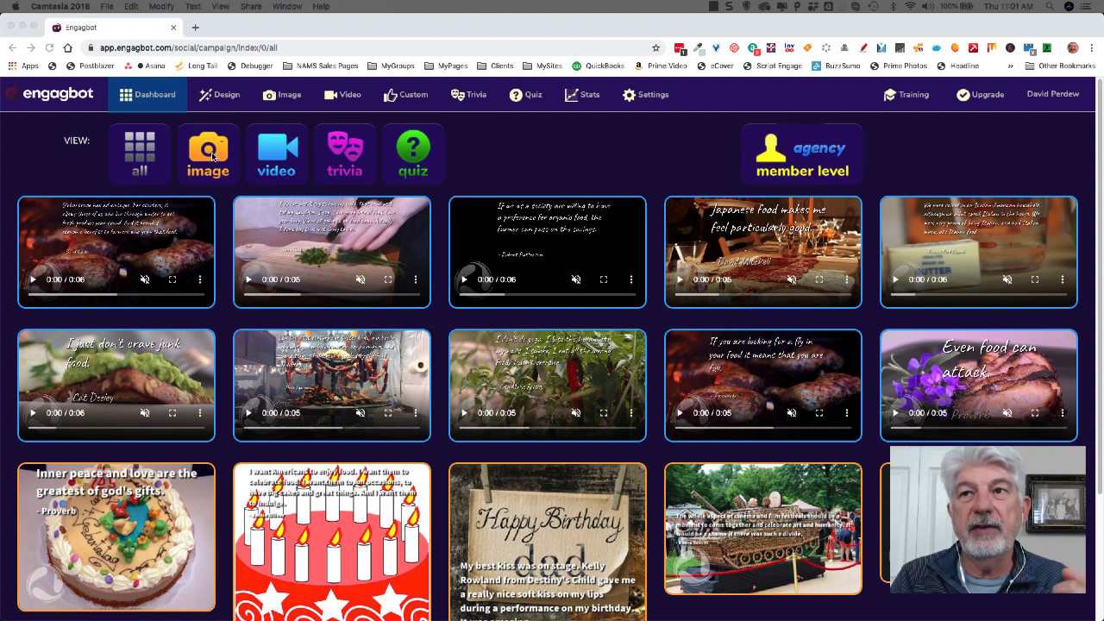
Step: Start a new image quote campaign with the category set to fitness
click(210, 163)
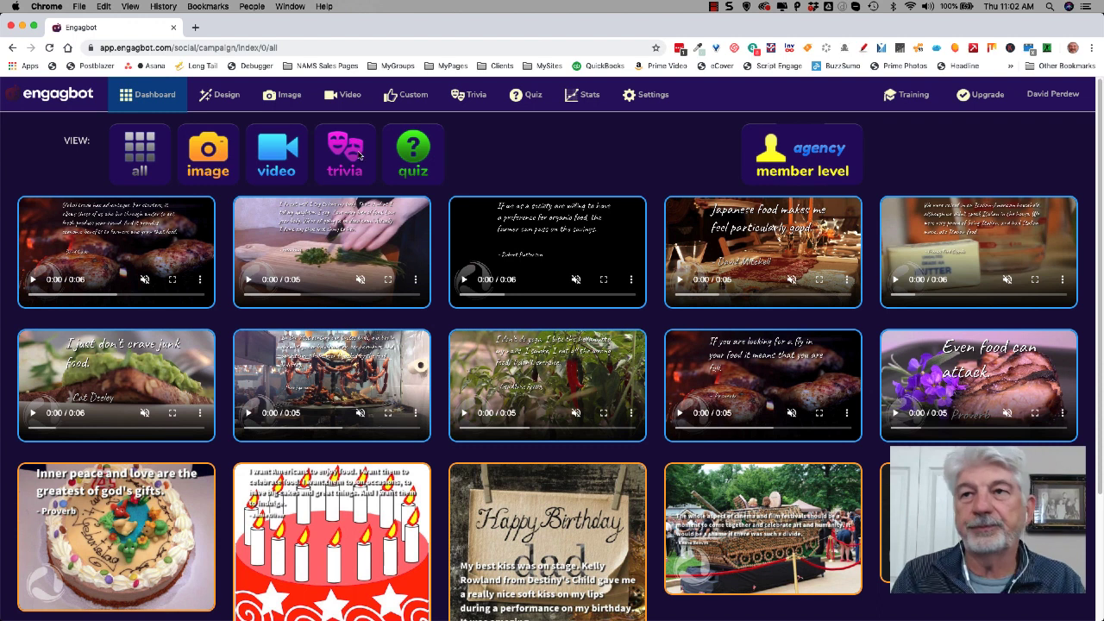
click(285, 95)
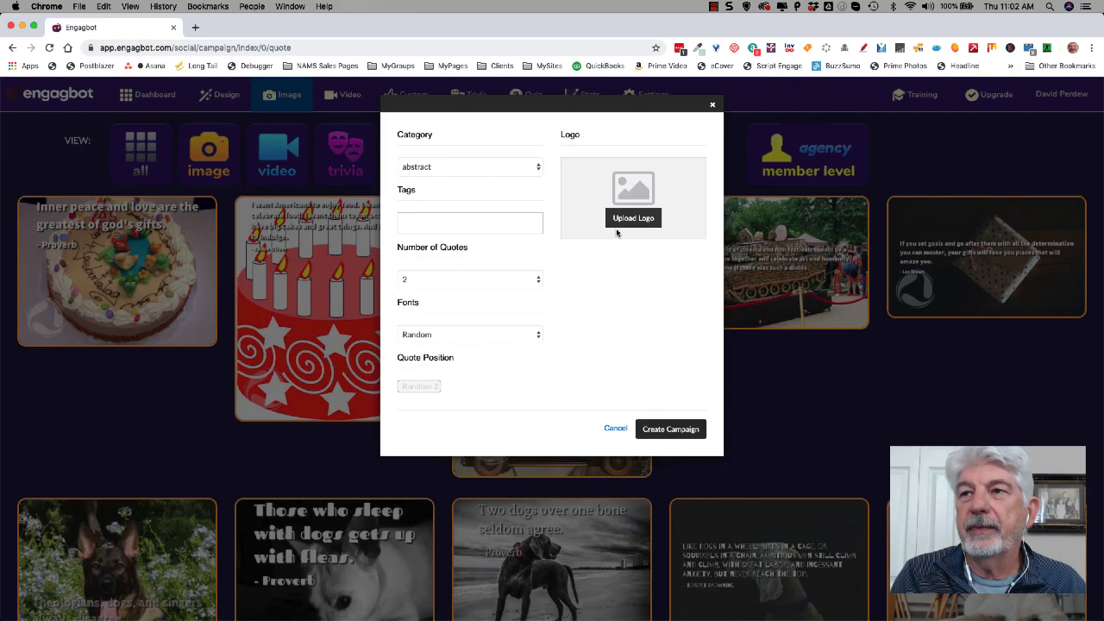
click(482, 168)
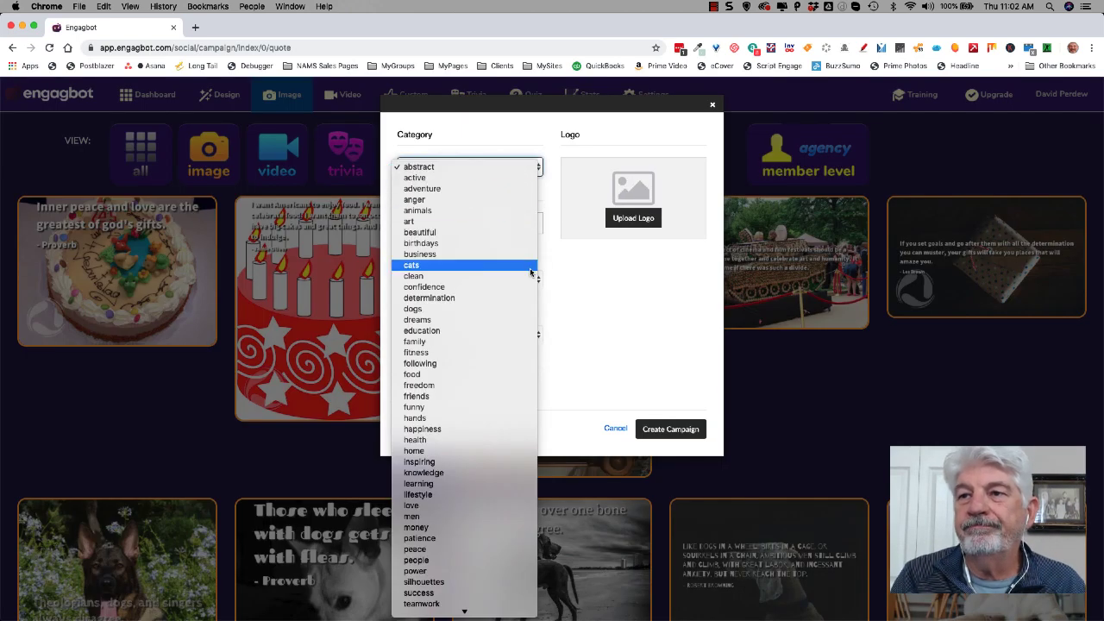
click(441, 352)
Step: Tag the quotes weight, athletic and fitness
click(445, 224)
text(weight)
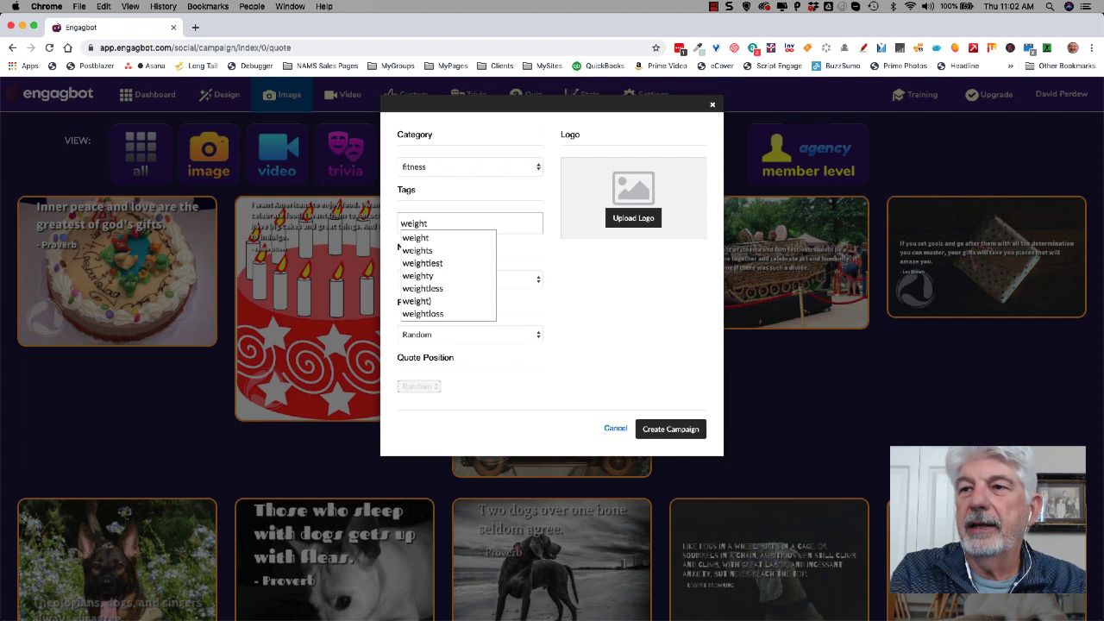
key(Return)
text(train)
key(BackSpace)
key(BackSpace)
key(BackSpace)
key(BackSpace)
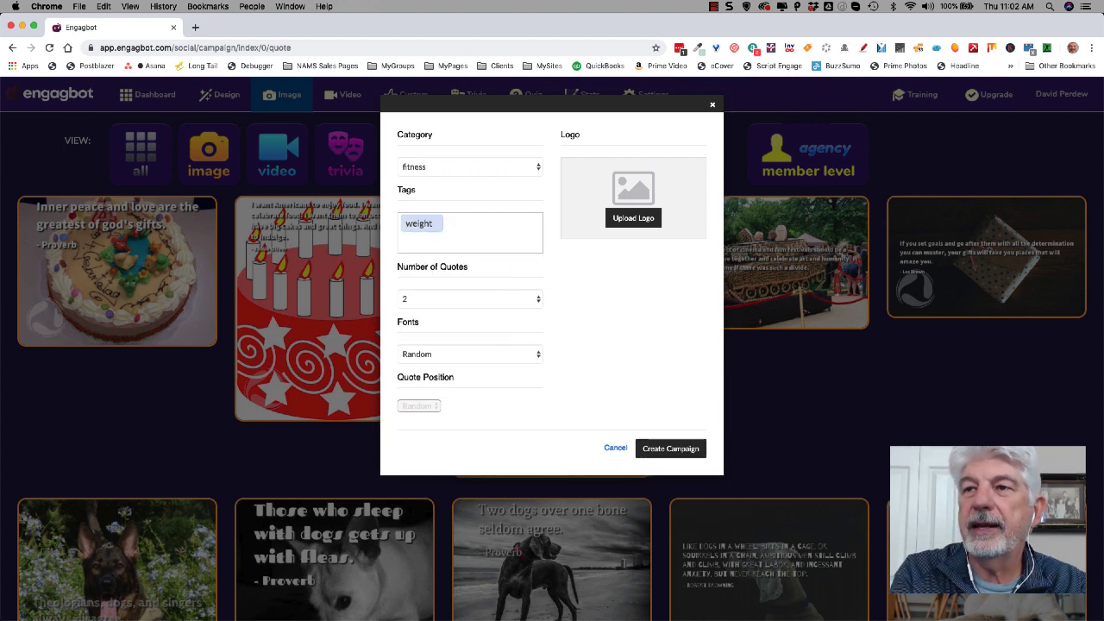
text(athlet)
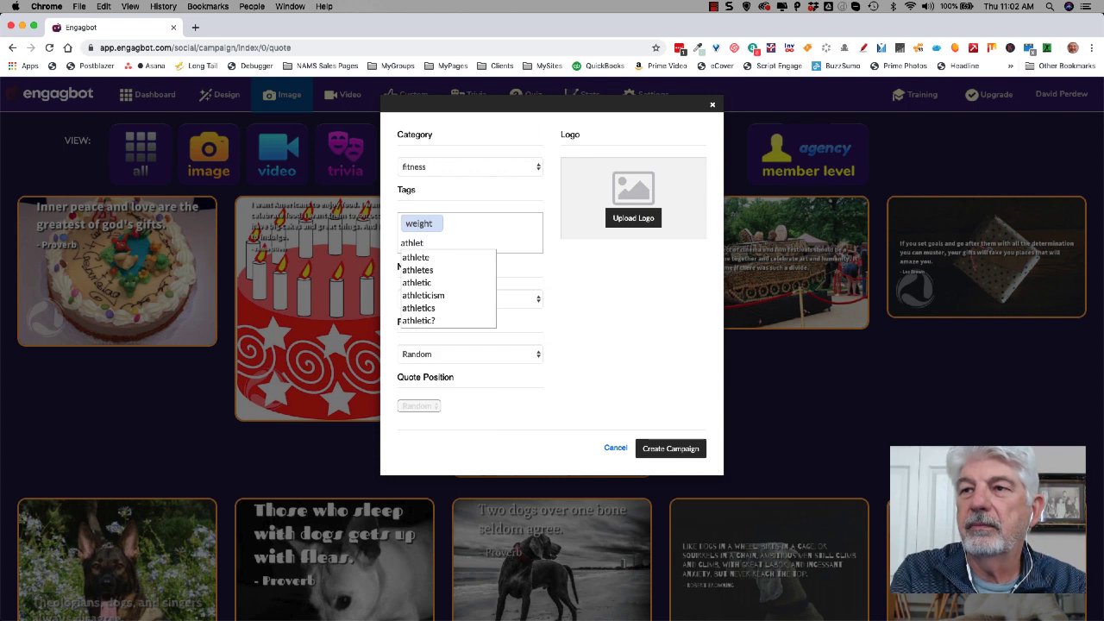
key(Down)
key(Down)
key(Down)
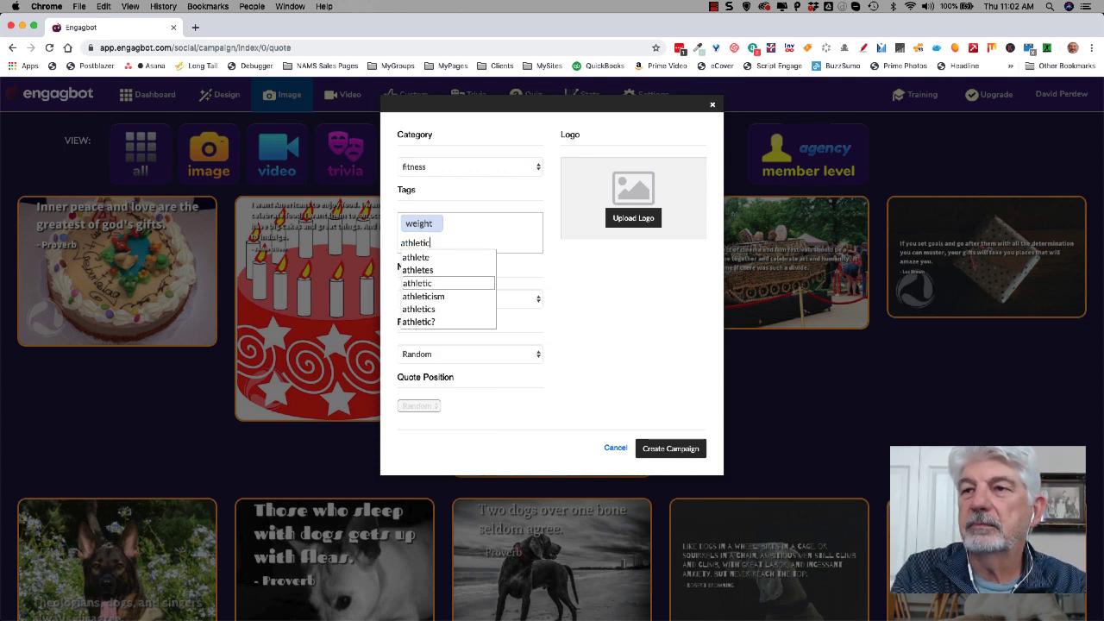
key(Return)
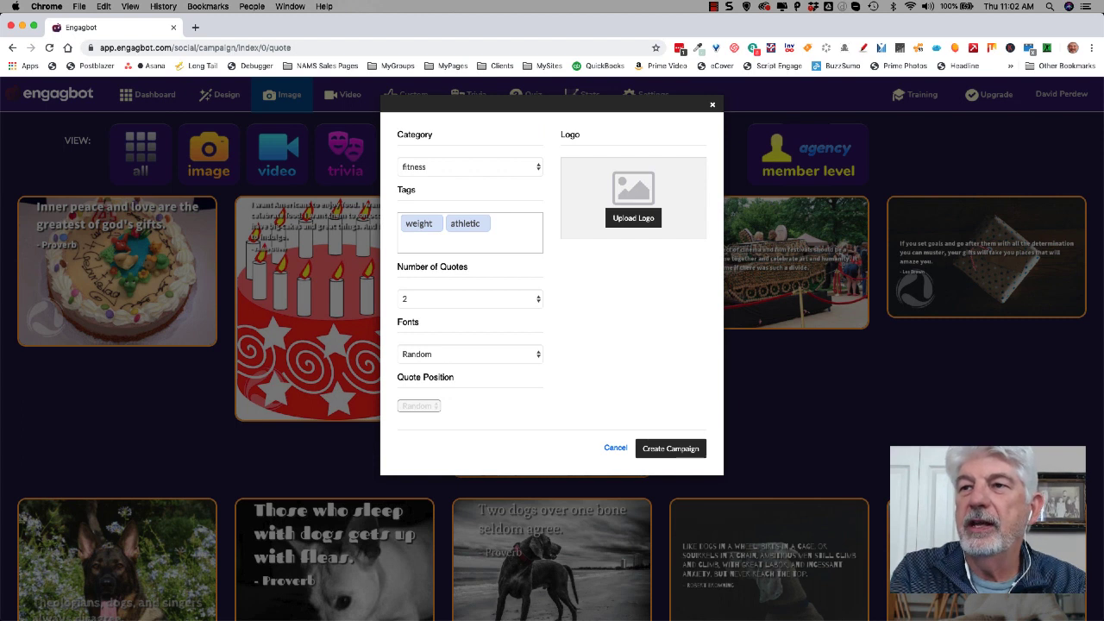
text(fitness)
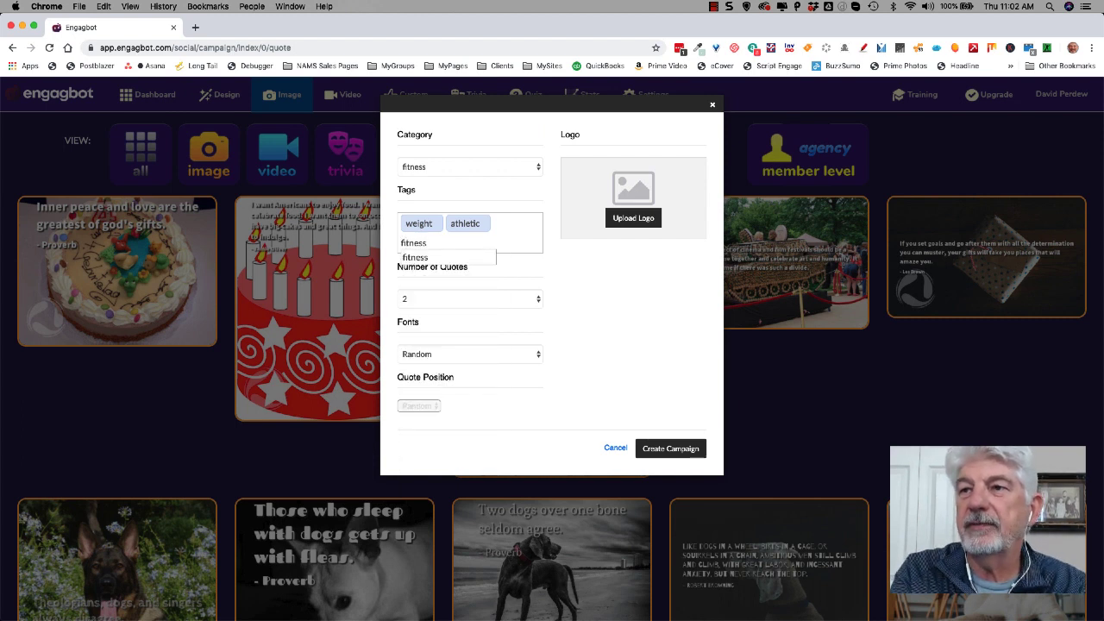
key(Return)
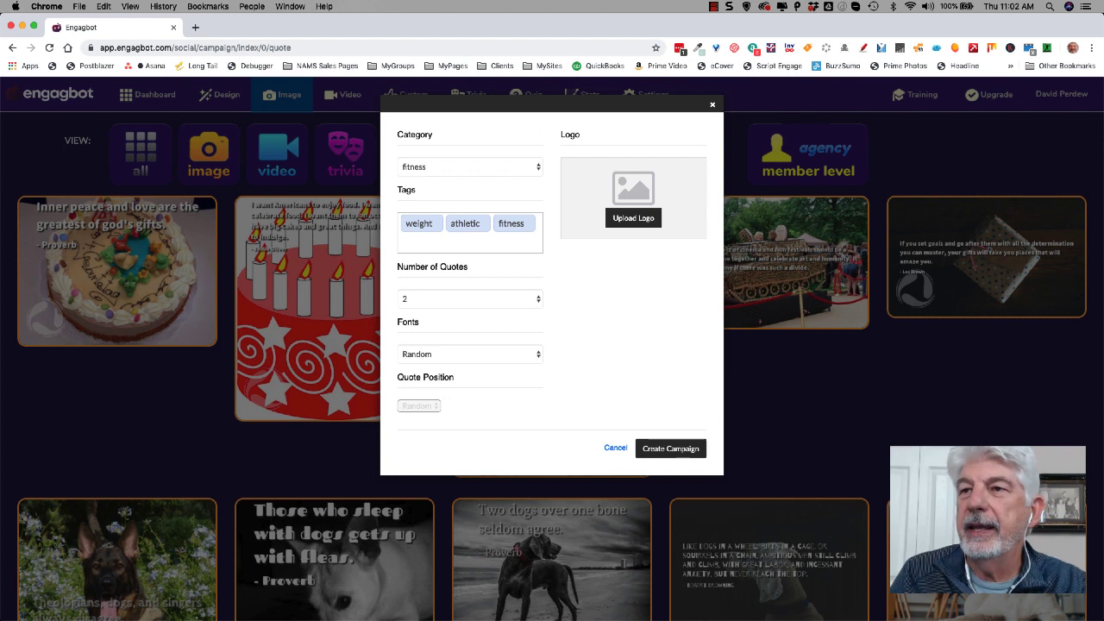
Step: Set the number of quotes to 10 and the font to Esteban-Regular
click(464, 299)
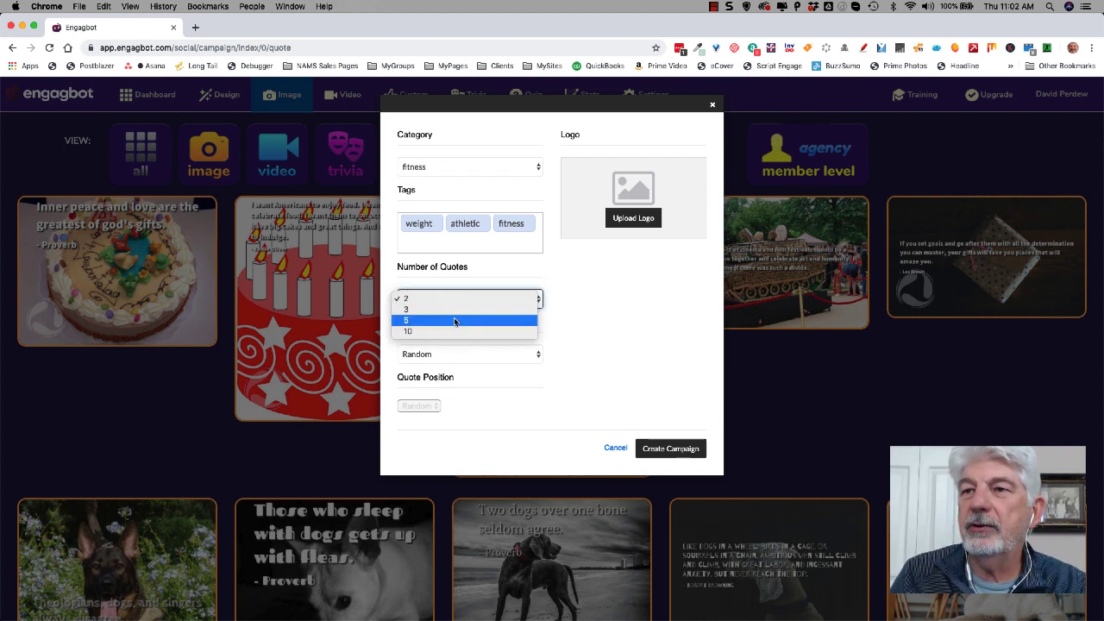
click(454, 331)
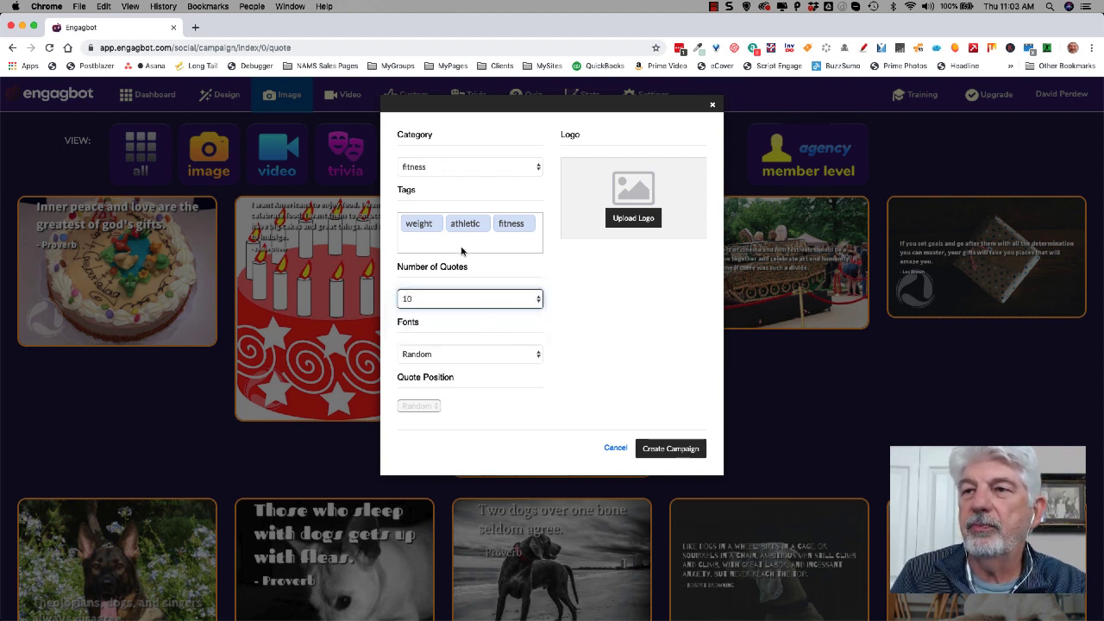
click(448, 355)
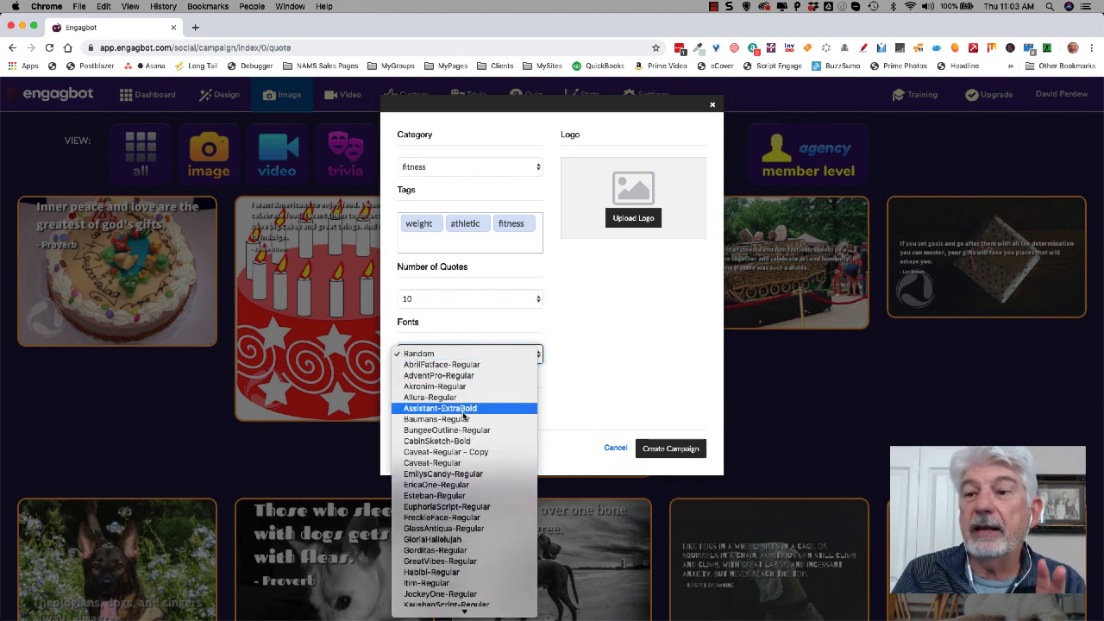
scroll(452, 509, down, 3)
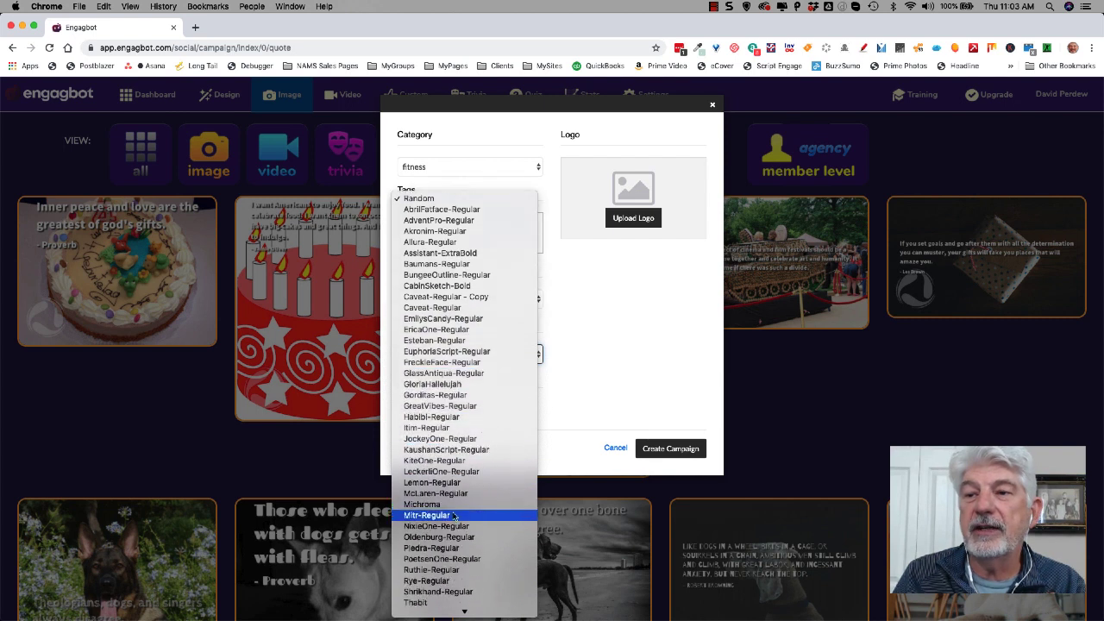
scroll(455, 516, down, 2)
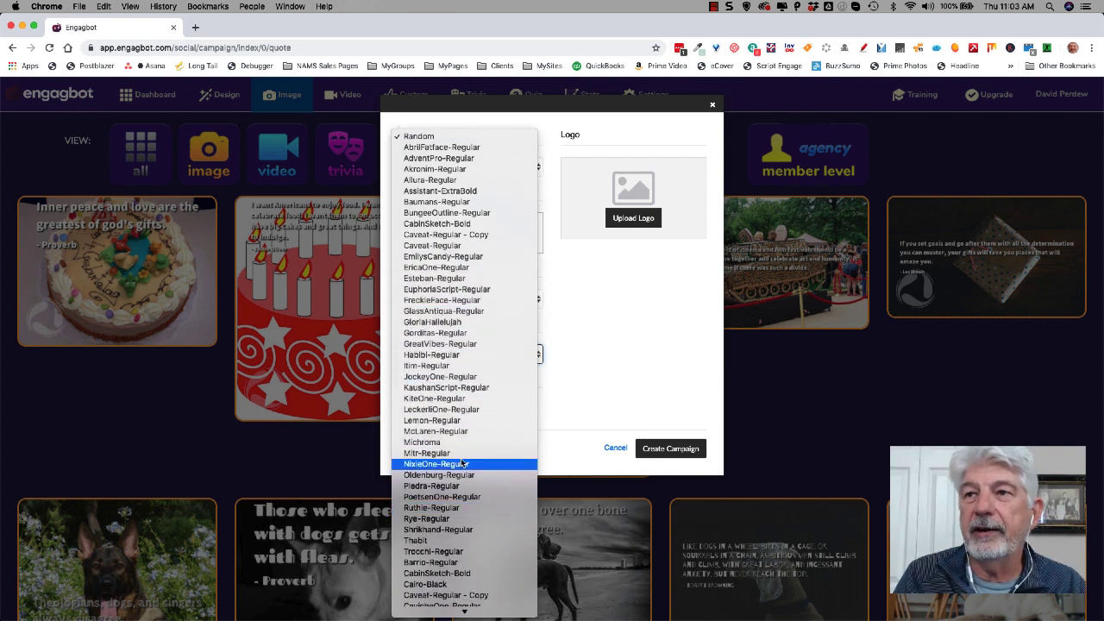
click(462, 279)
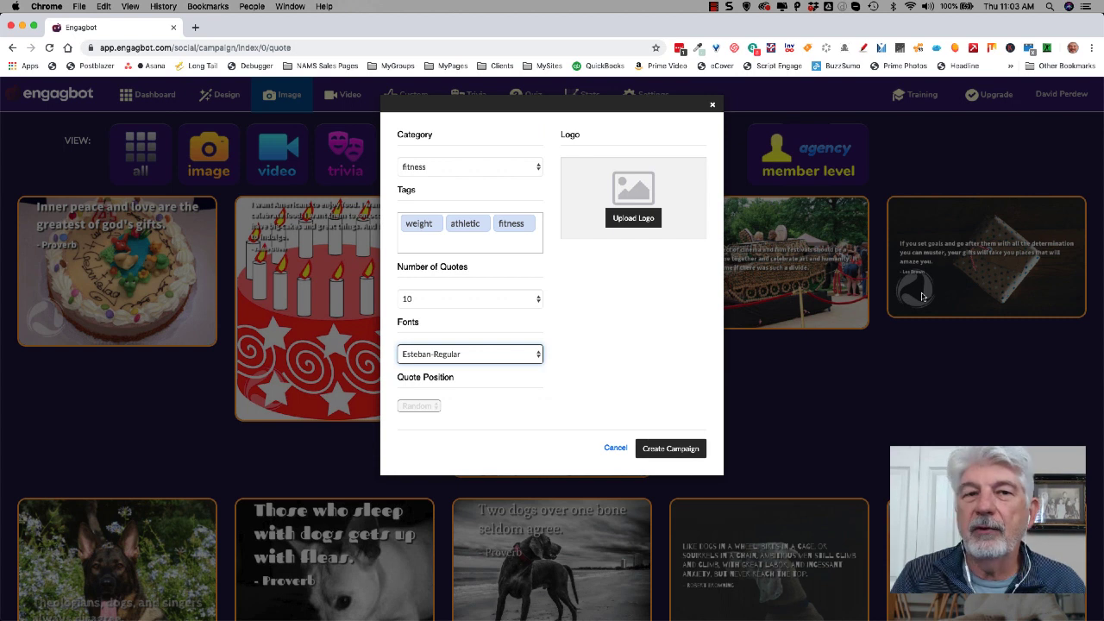
Step: Upload NAMS_Icon_RGB.png as the campaign's watermark logo
click(635, 223)
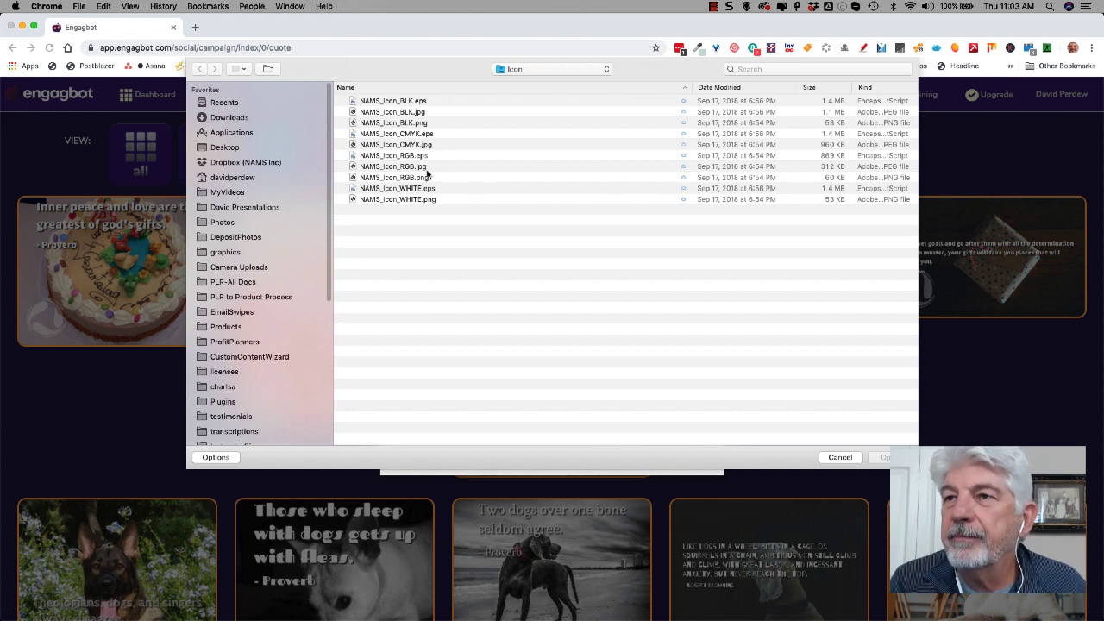
click(401, 124)
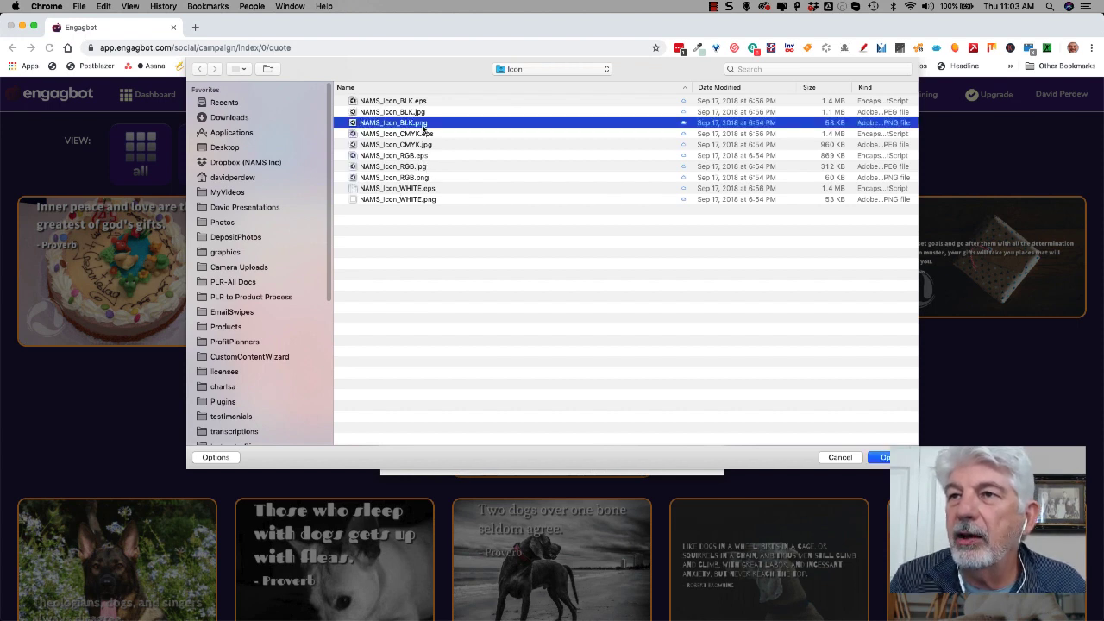
click(405, 176)
click(888, 457)
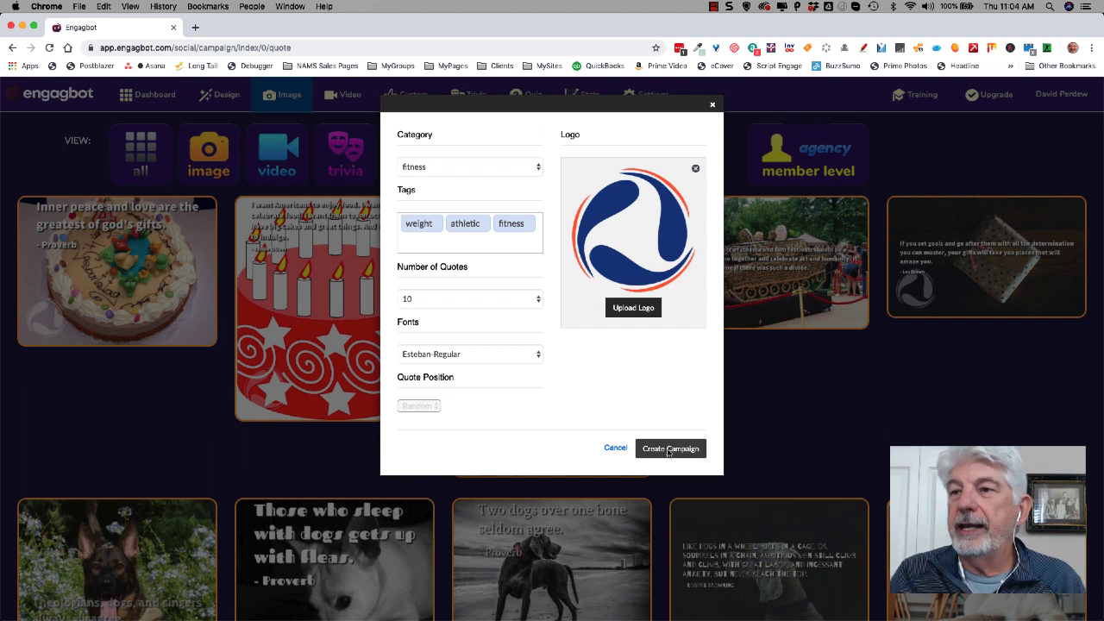
Step: Create the campaign, dismiss the Generating Media notice and close the form
click(670, 450)
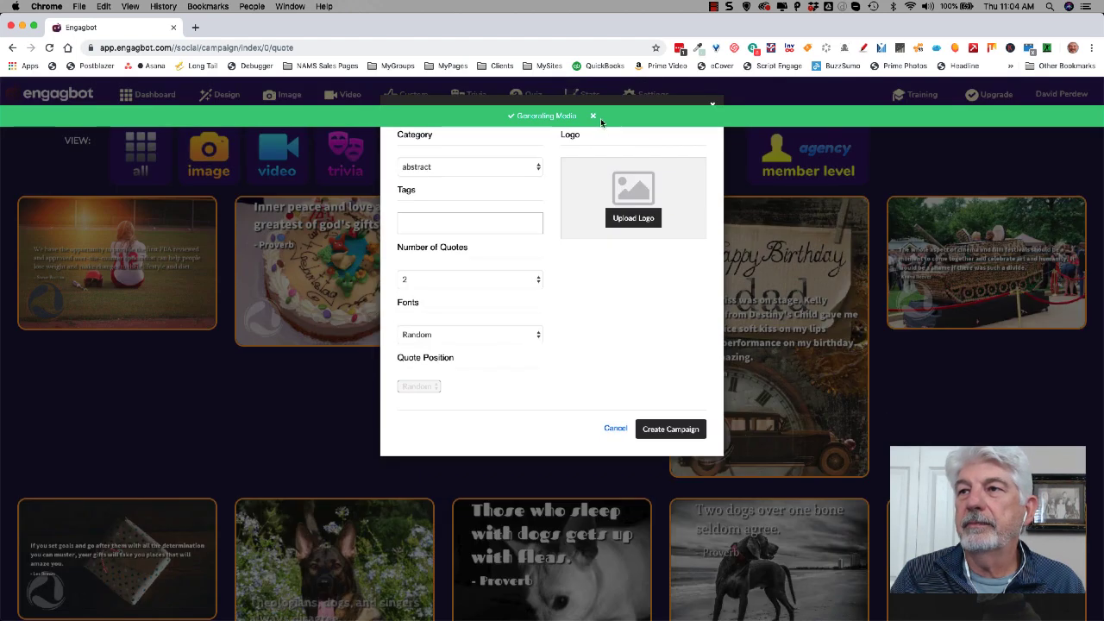
click(594, 117)
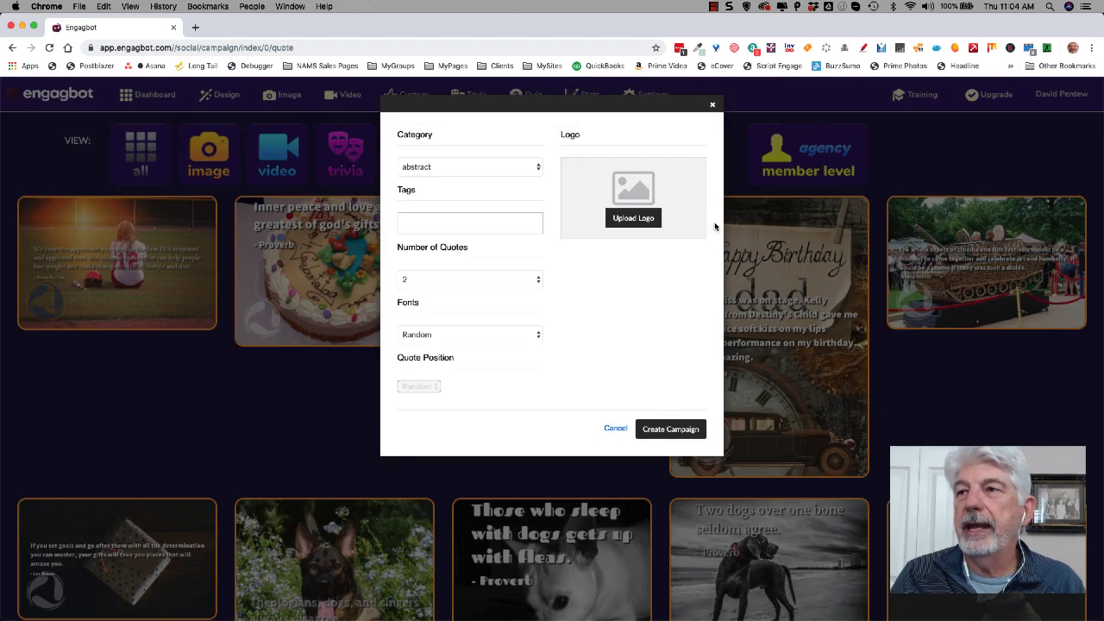
click(712, 105)
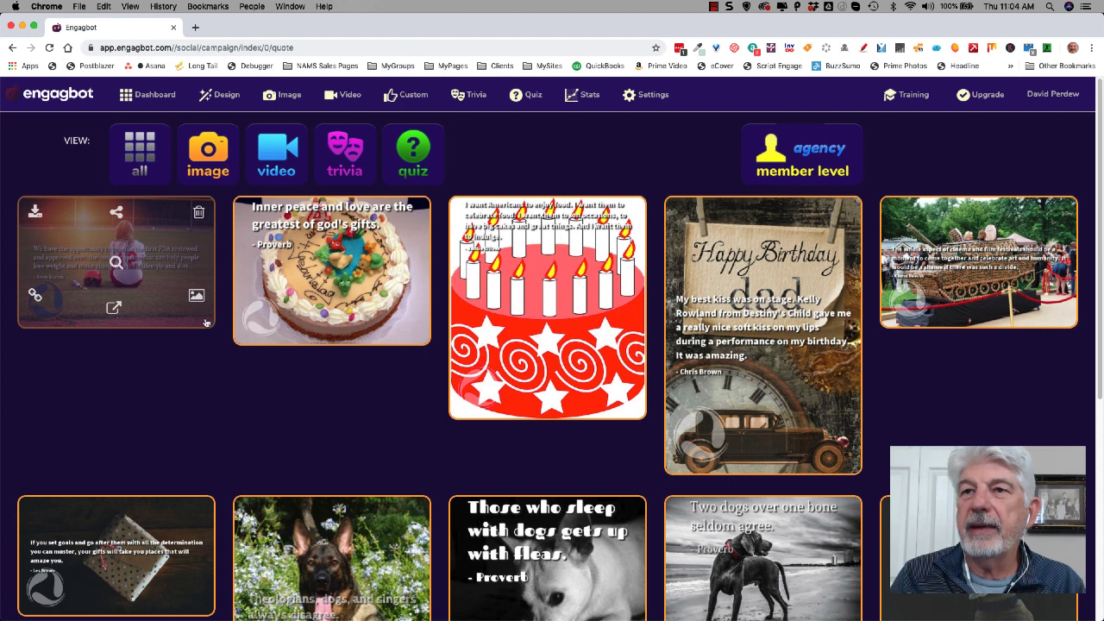
Step: Refresh the image gallery until the 'Am I athletic? In my dreams.' quote images appear
click(215, 168)
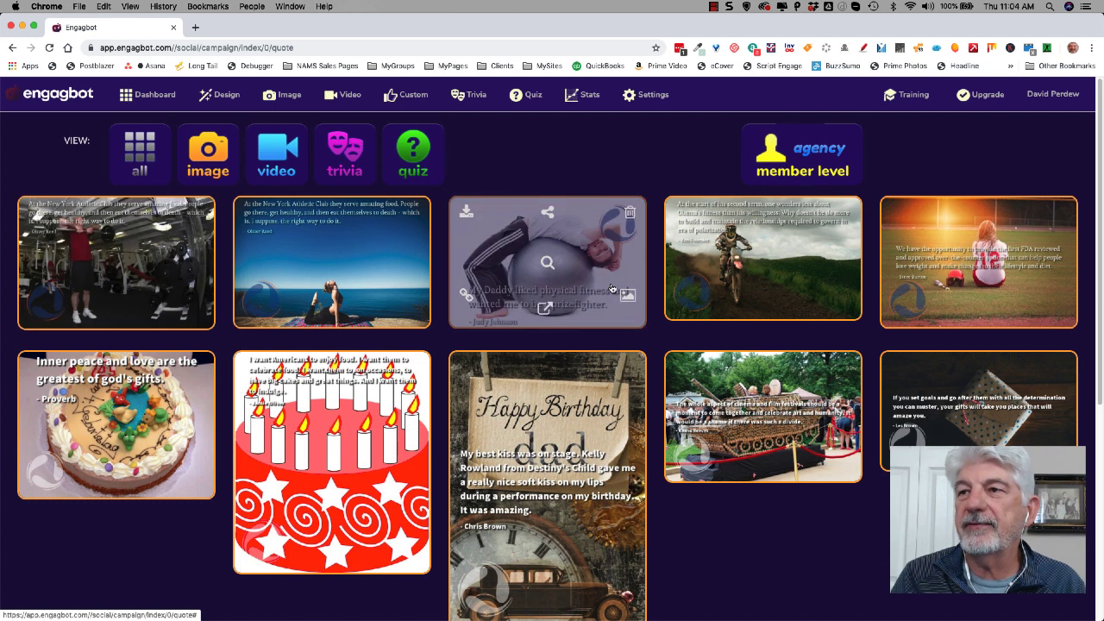
click(204, 158)
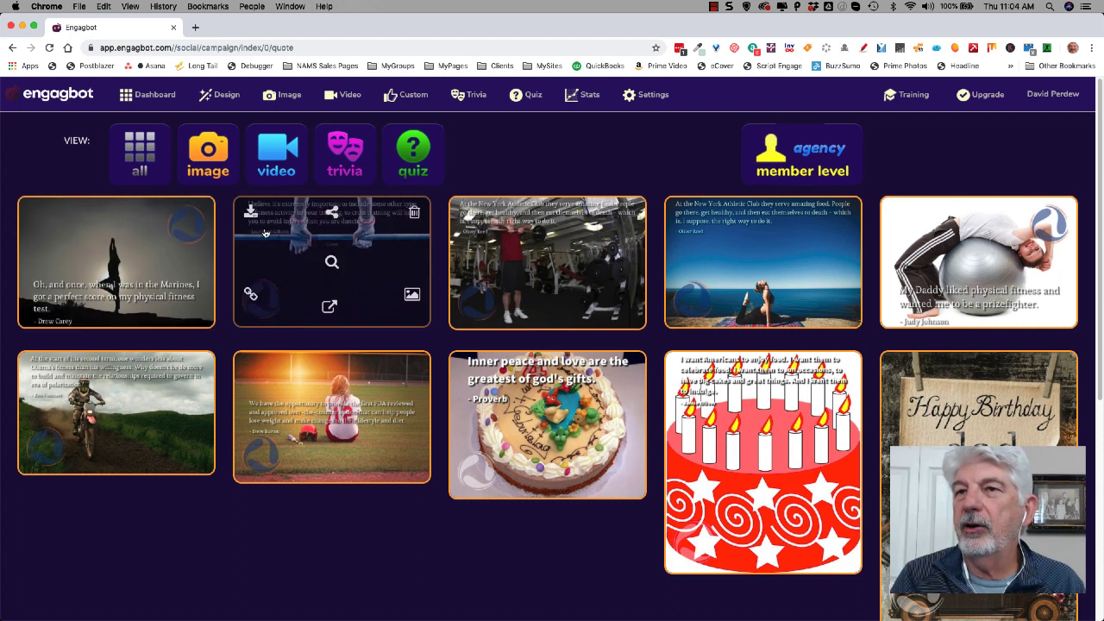
click(219, 162)
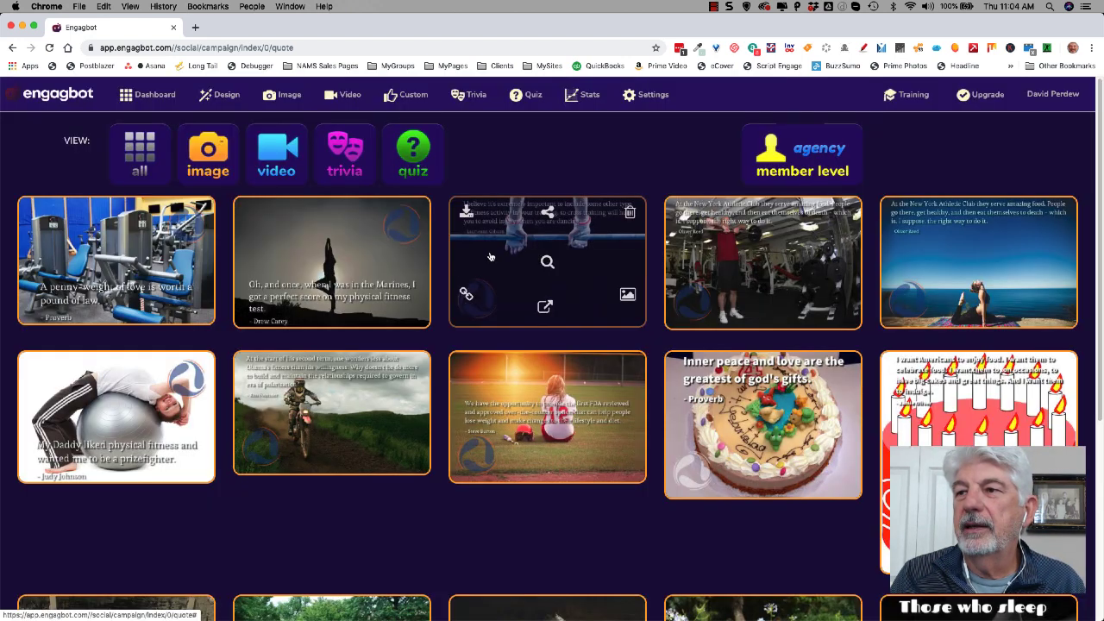
click(211, 160)
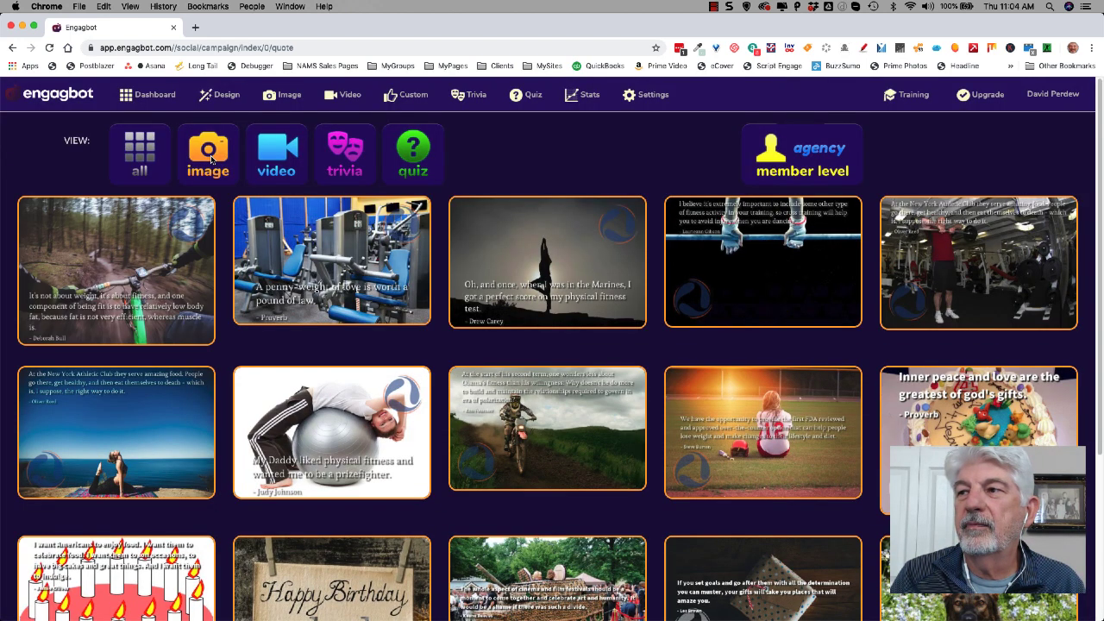
click(211, 159)
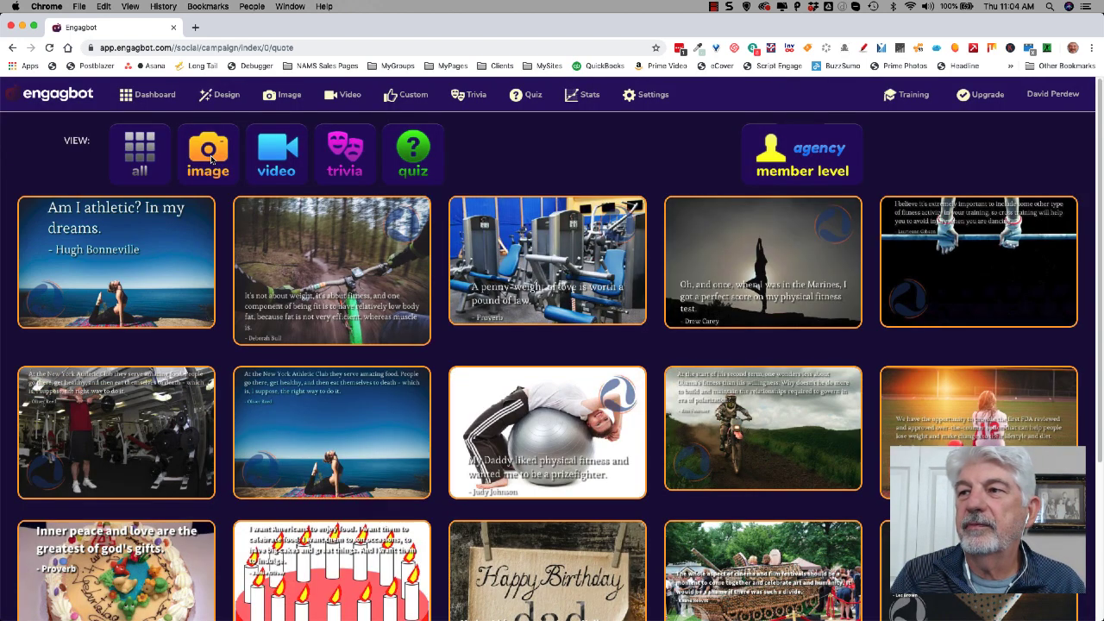
mouse_move(120, 258)
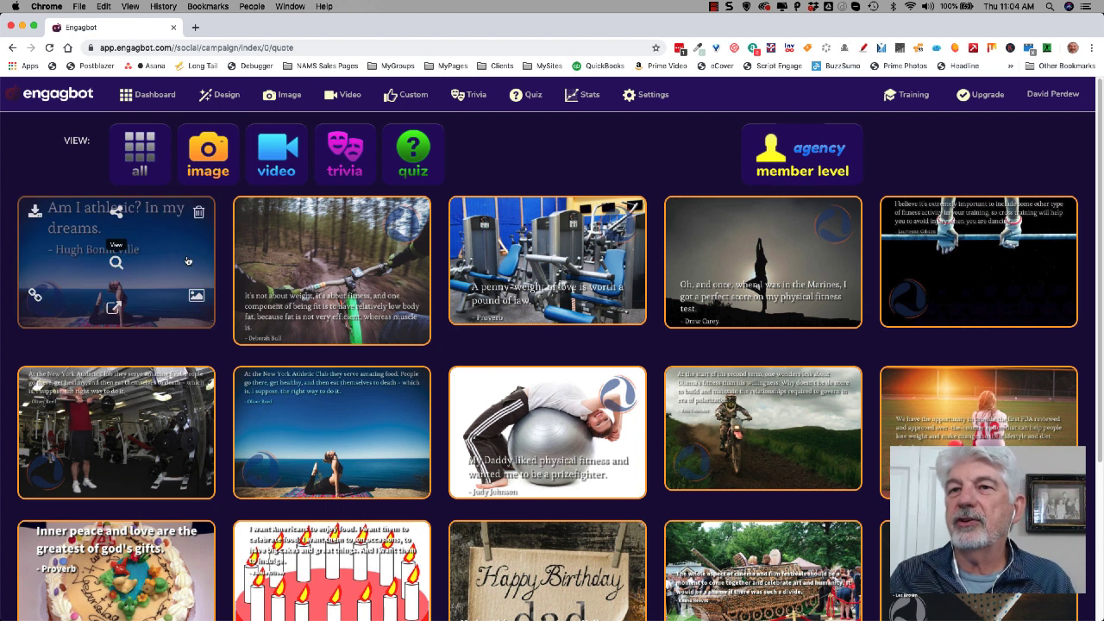
Step: Preview the athletic quote image full size and step forward to the cross-training quote
click(115, 263)
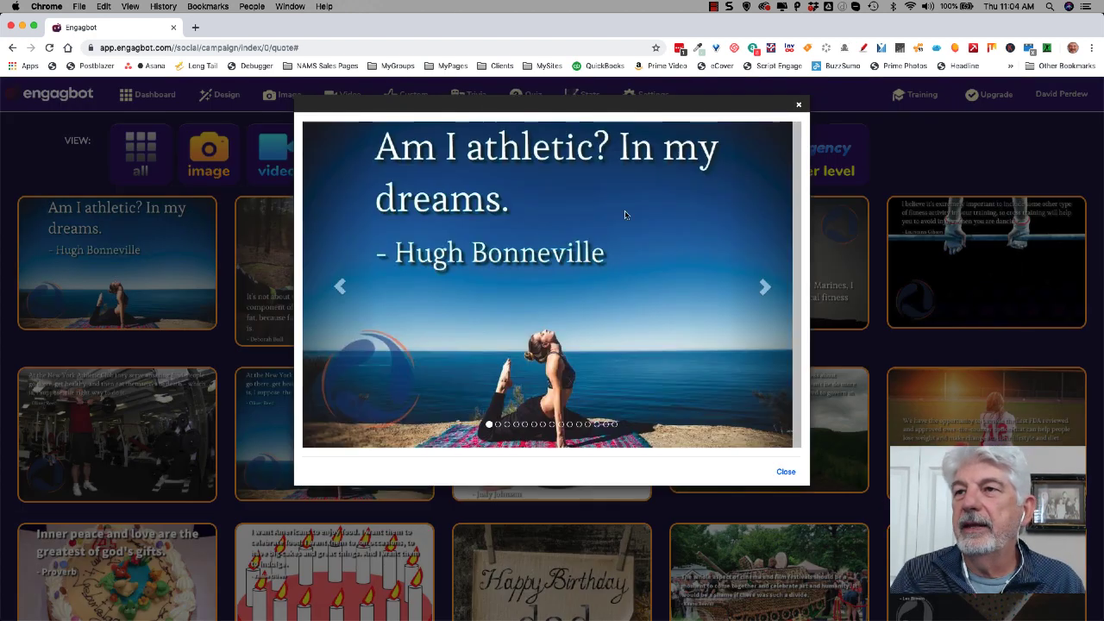
click(758, 289)
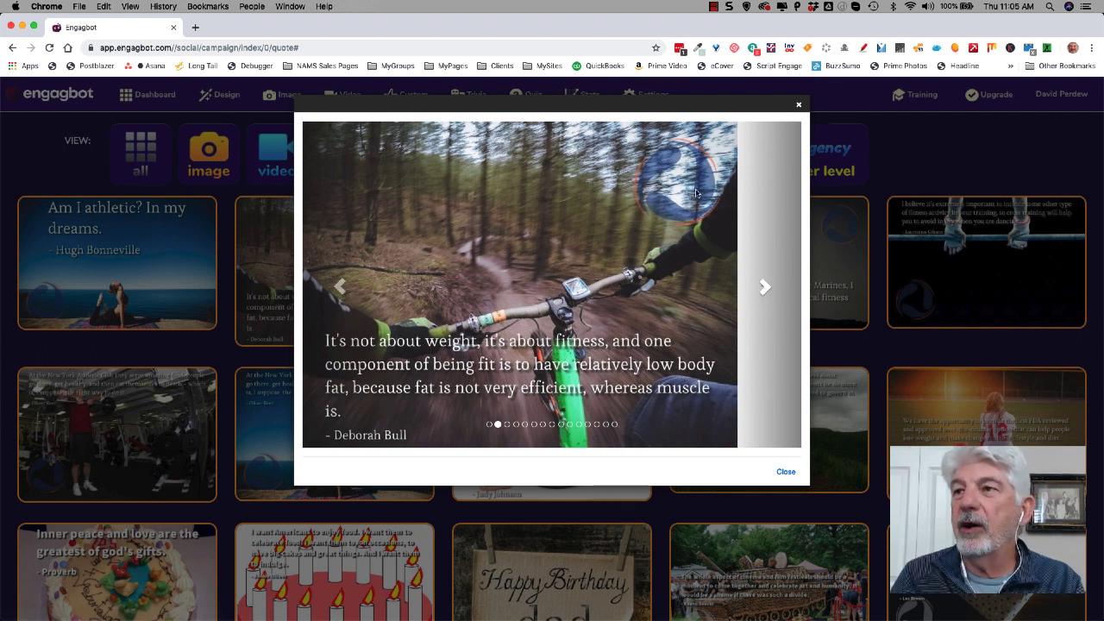
click(764, 290)
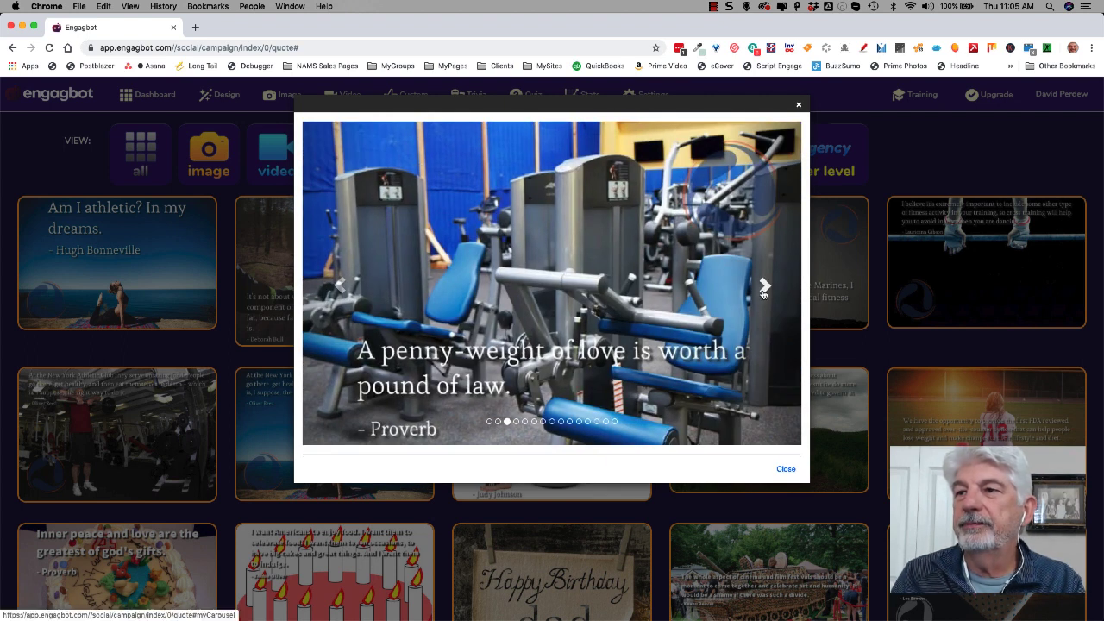
click(764, 289)
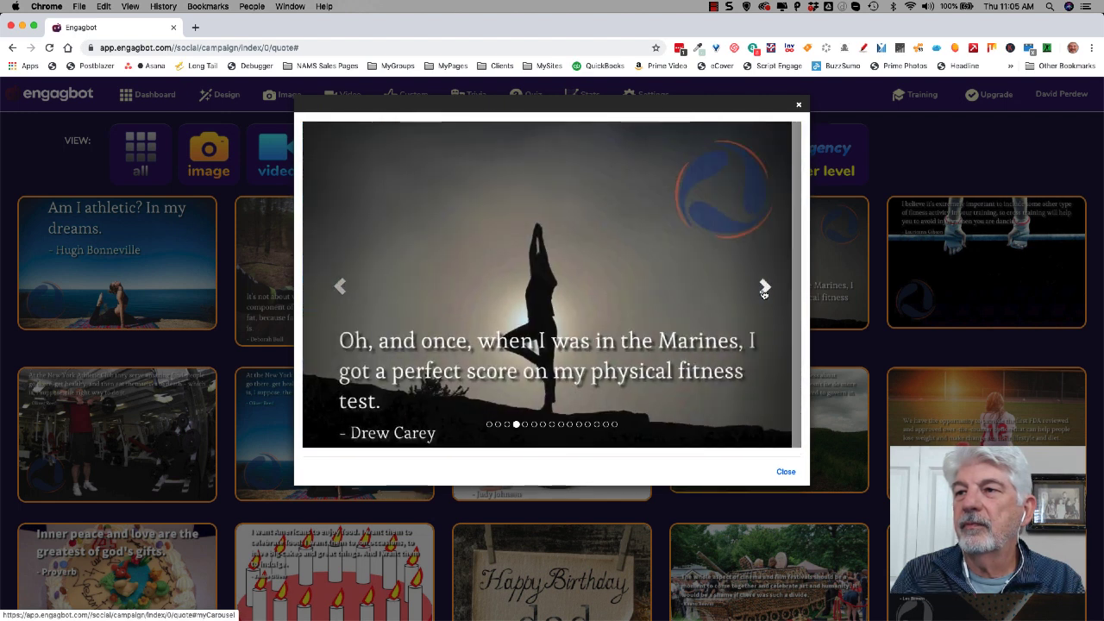
click(764, 288)
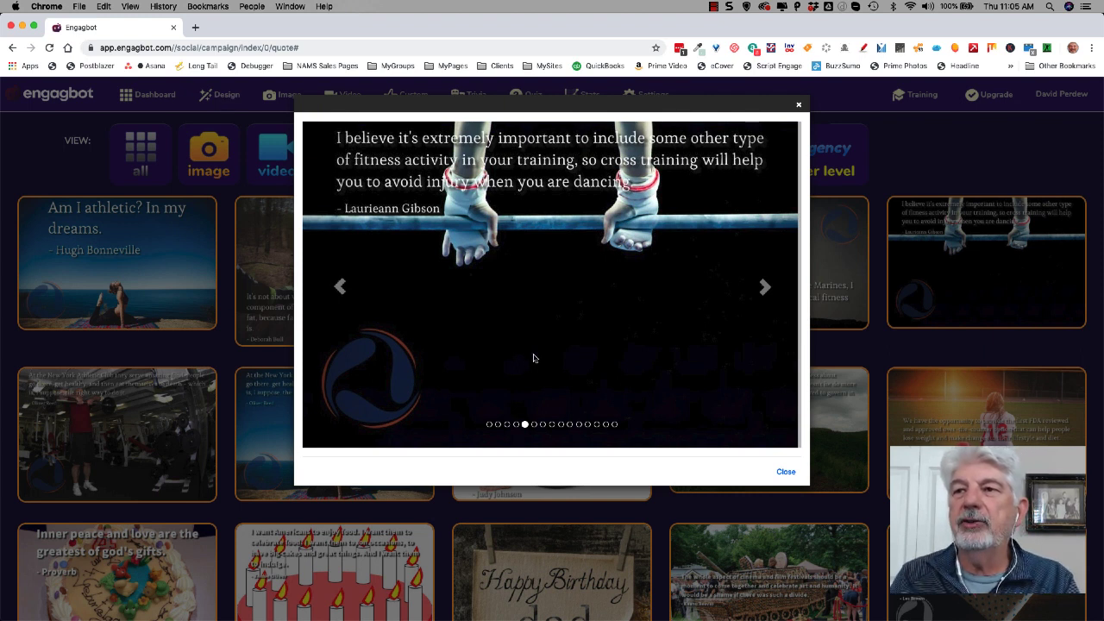
Step: Step through the remaining fitness quote images, close the preview, and filter the gallery to videos
click(764, 288)
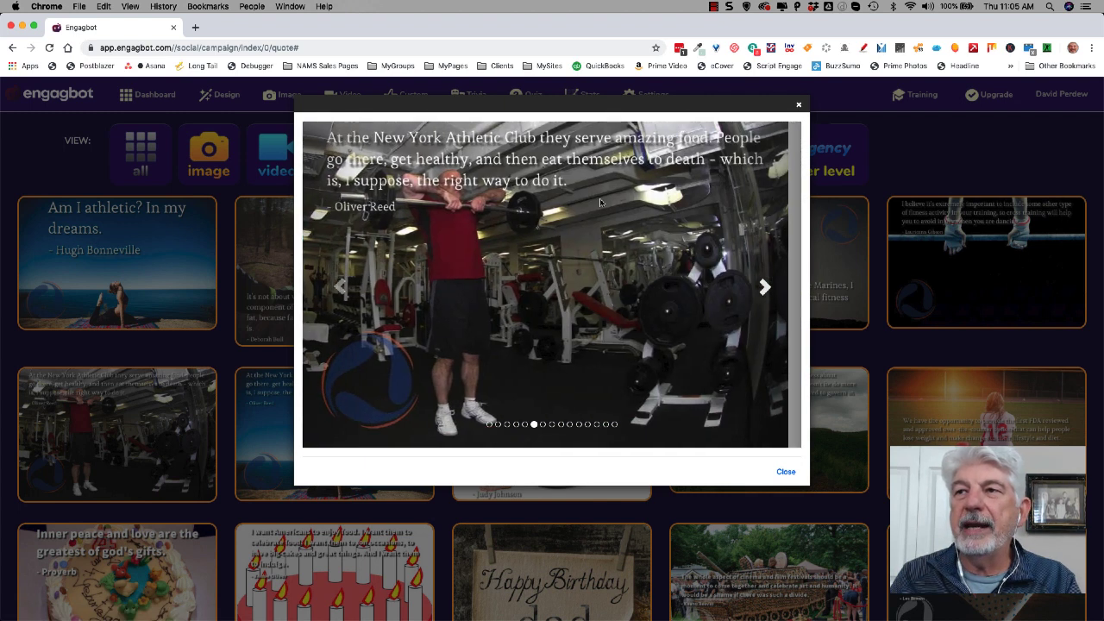
click(773, 297)
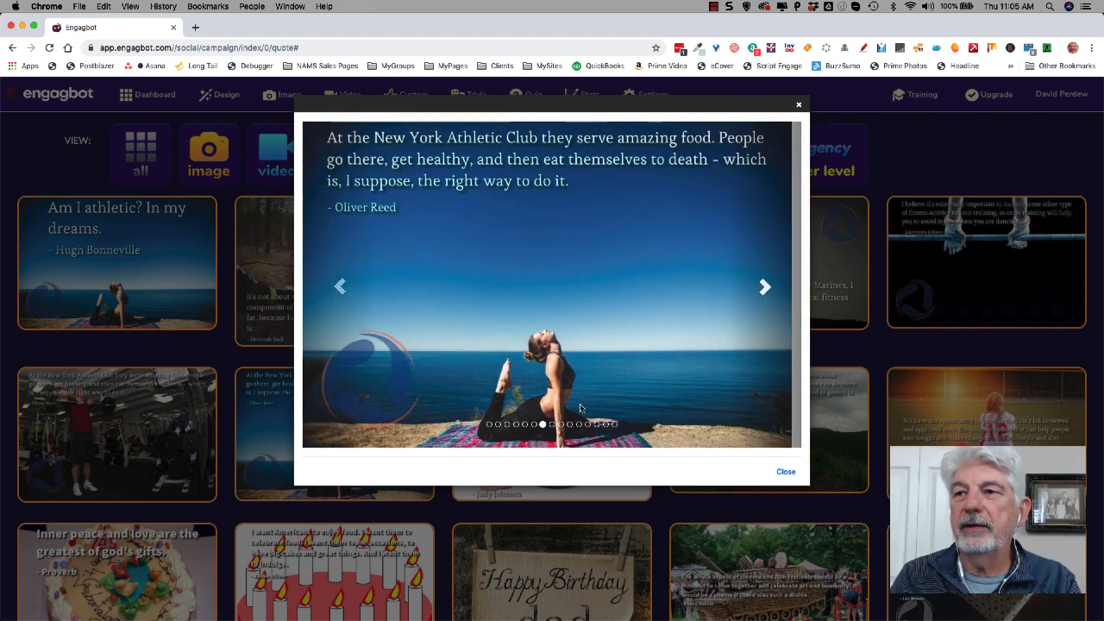
click(767, 289)
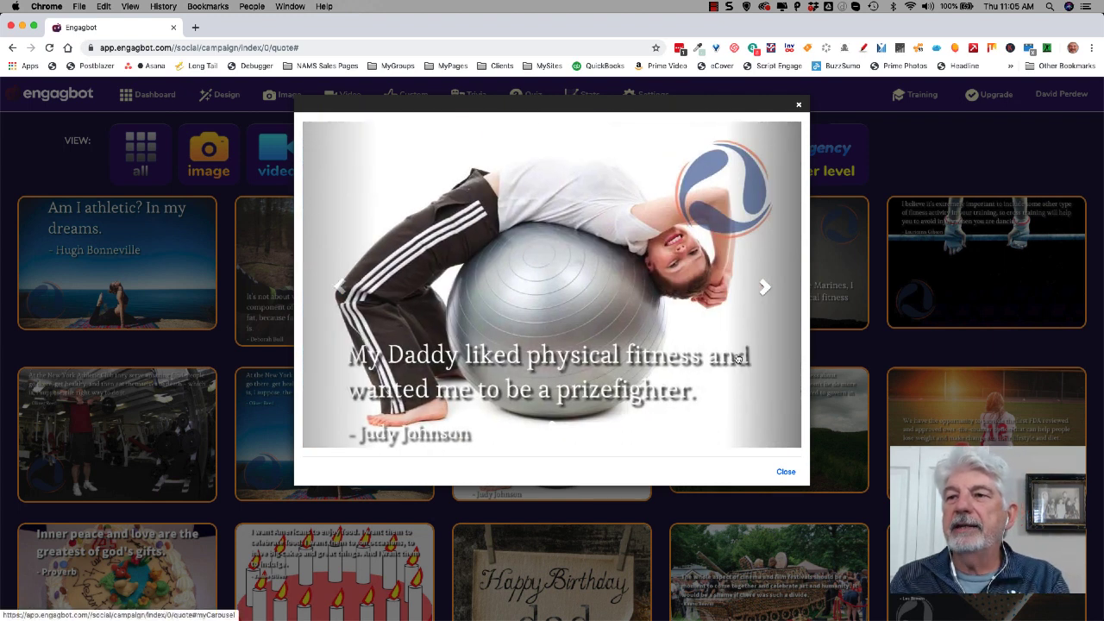
click(766, 290)
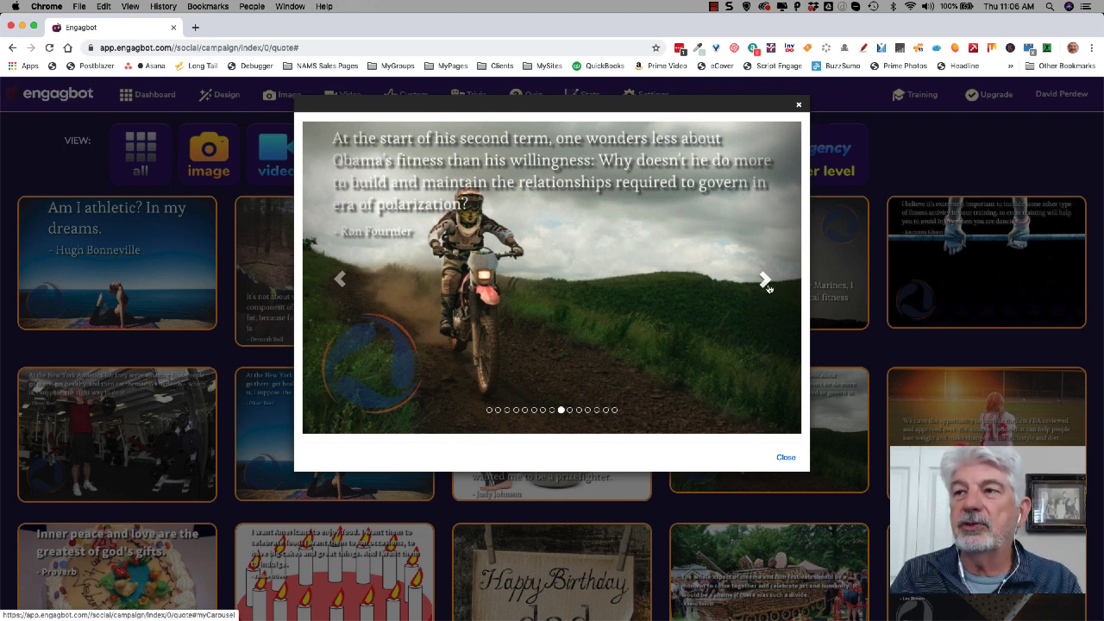
click(765, 282)
click(766, 283)
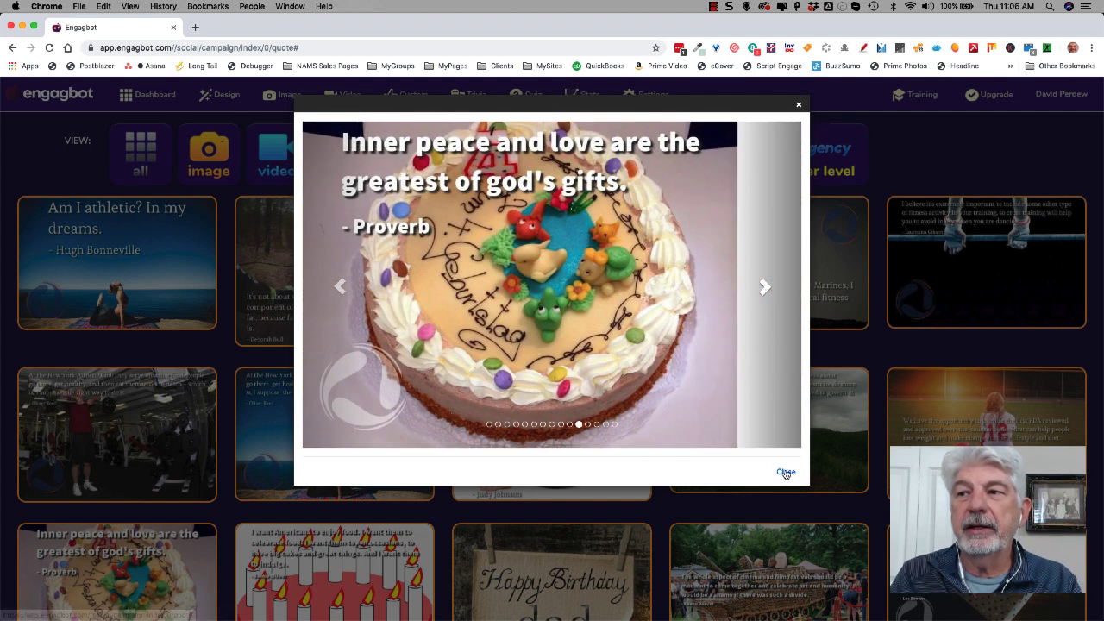
click(786, 473)
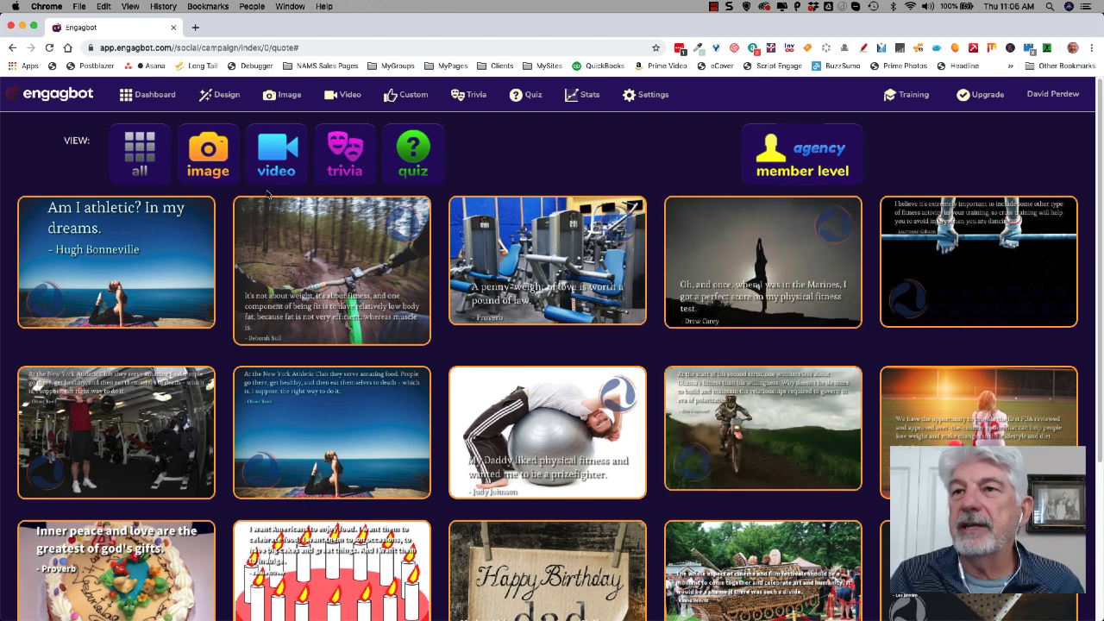
click(277, 162)
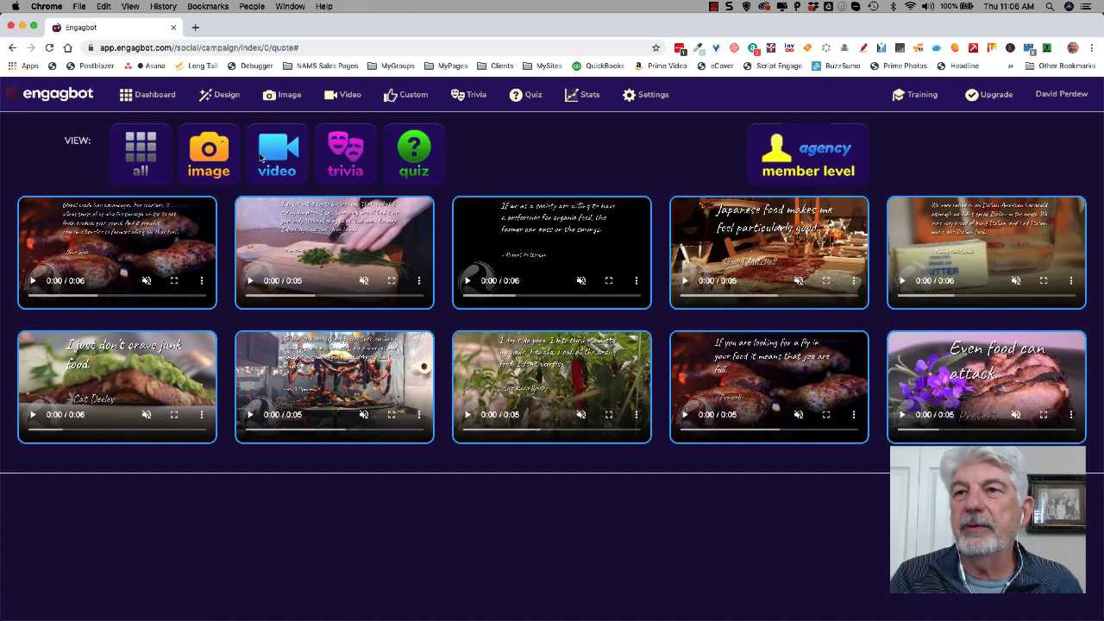
Step: Start a new video quote campaign with the category set to fitness
click(343, 95)
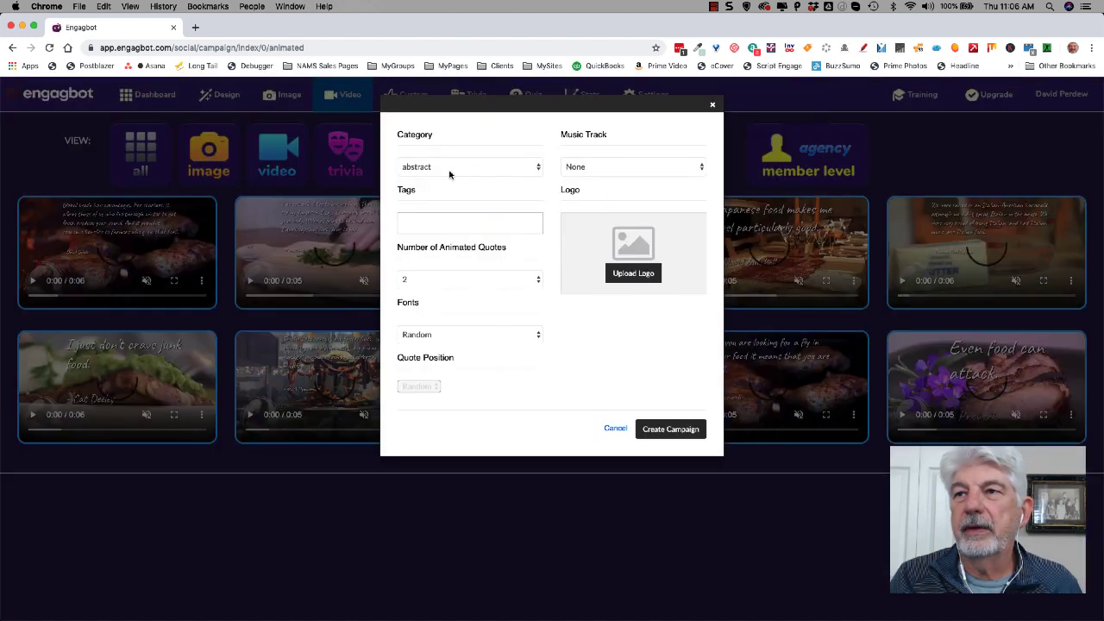
click(456, 171)
click(450, 276)
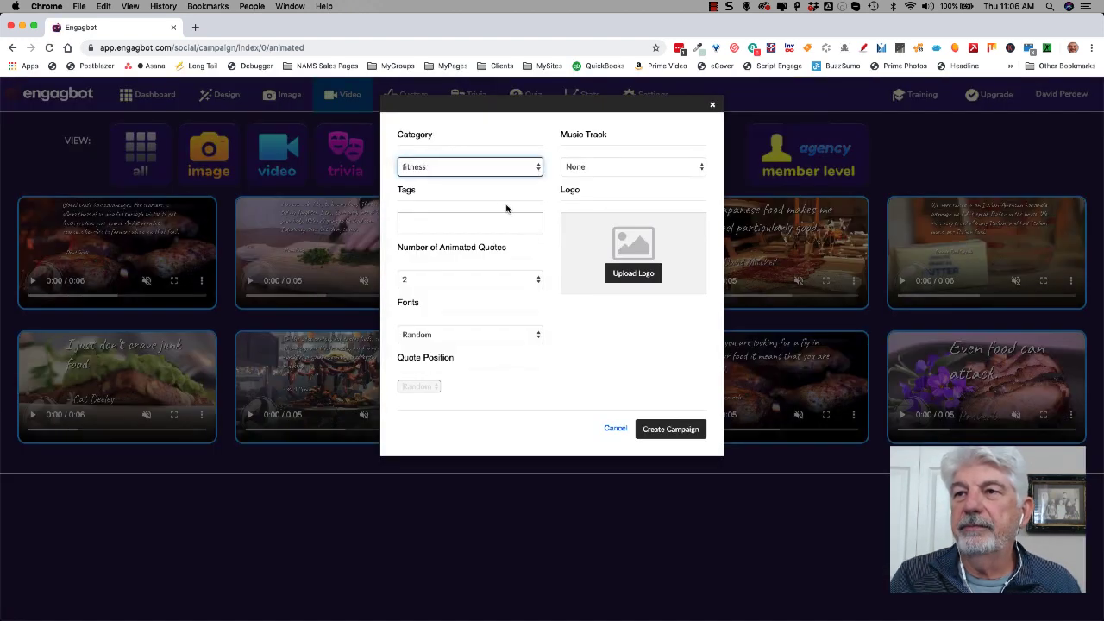
Step: Tag the video campaign weights, fitness and athlete
click(444, 223)
text(weights)
key(Return)
text(fitne)
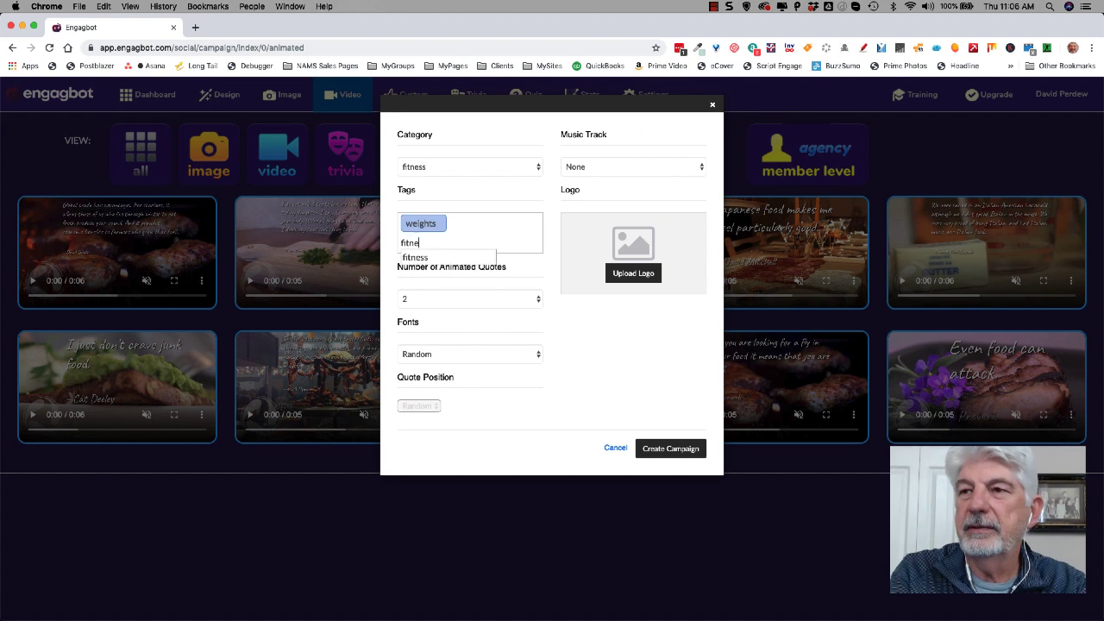
text(ss)
key(Return)
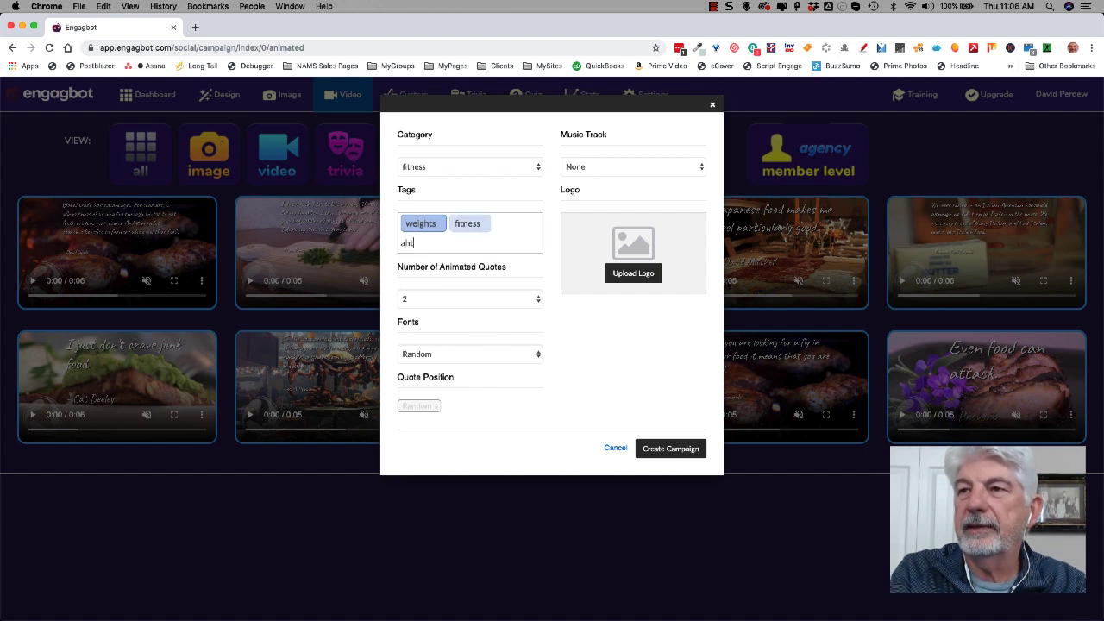
text(aht)
key(BackSpace)
key(BackSpace)
text(thlete)
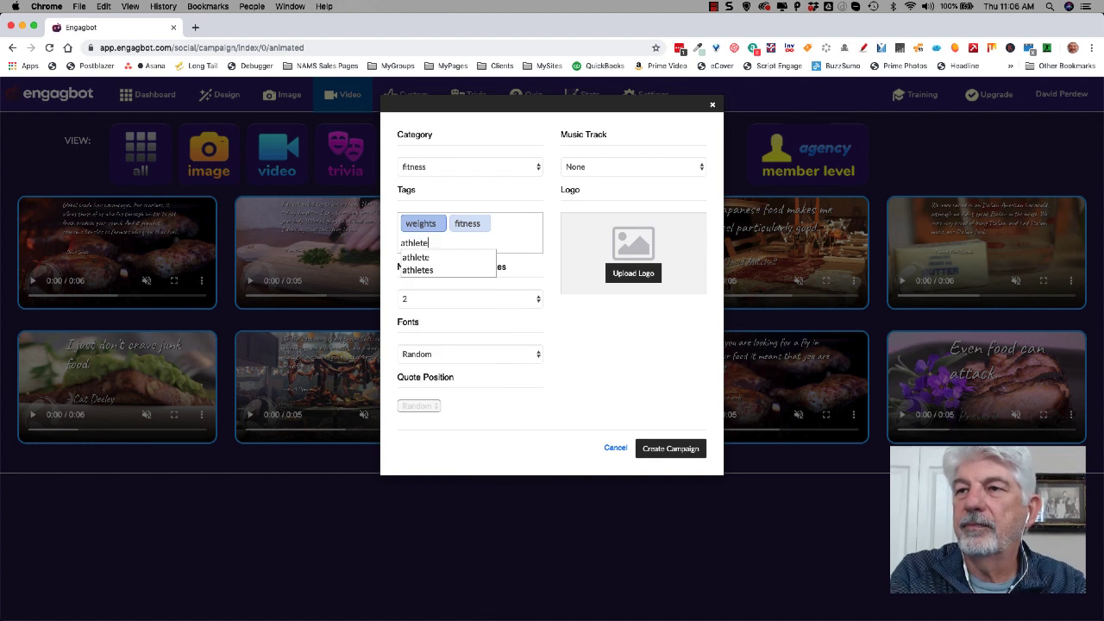
key(Return)
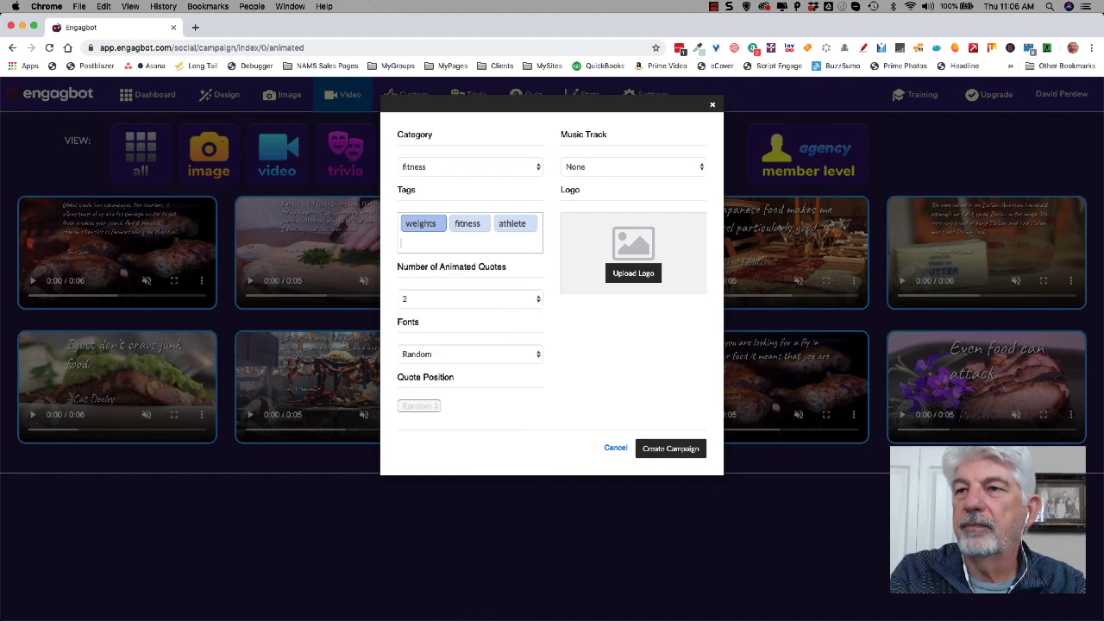
Step: Choose 10 quotes, the Esteban-Regular font and the relaxing music track
click(476, 298)
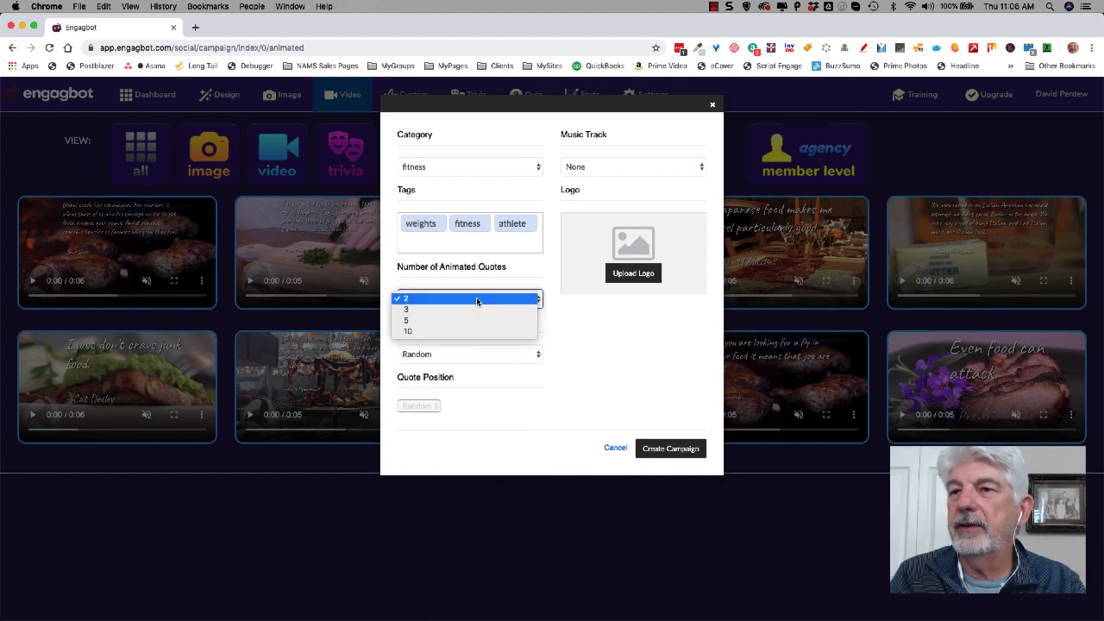
click(476, 333)
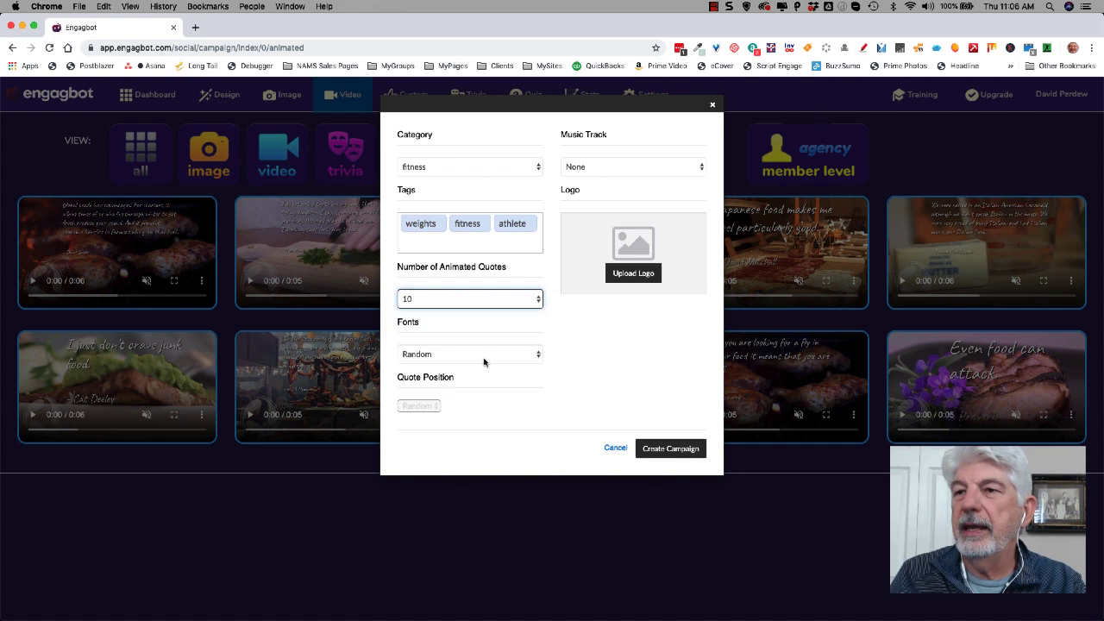
click(477, 355)
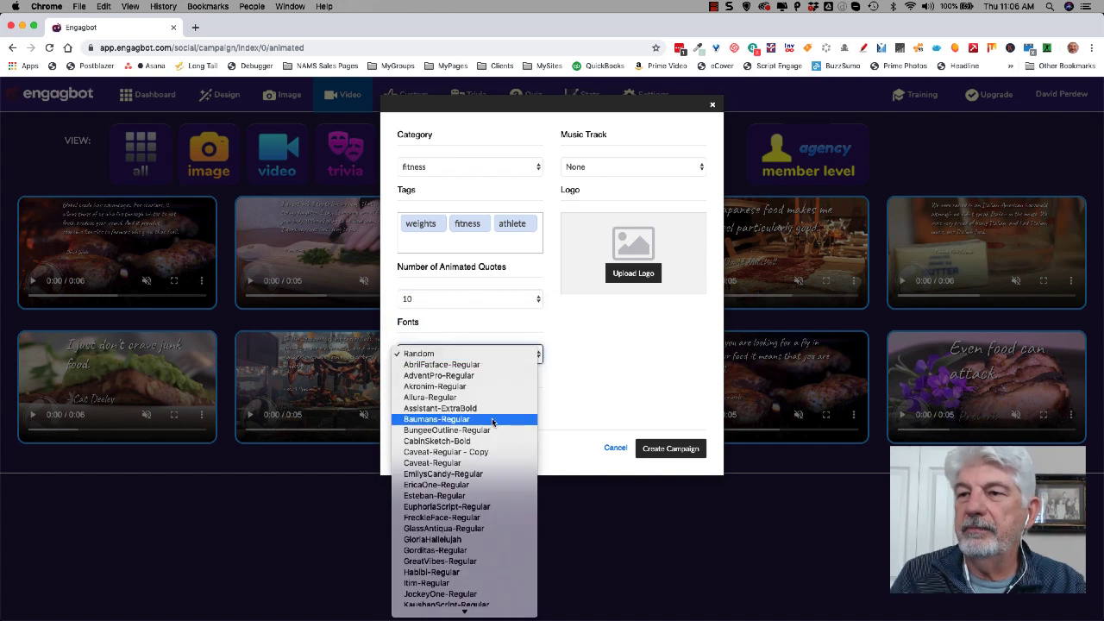
click(451, 495)
click(634, 168)
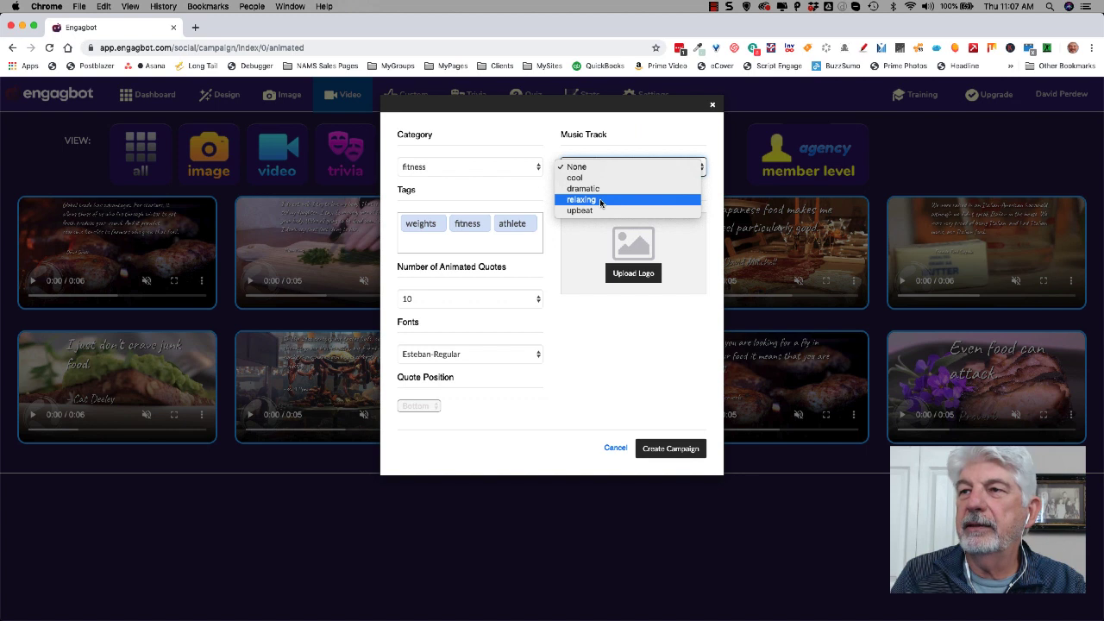
click(606, 201)
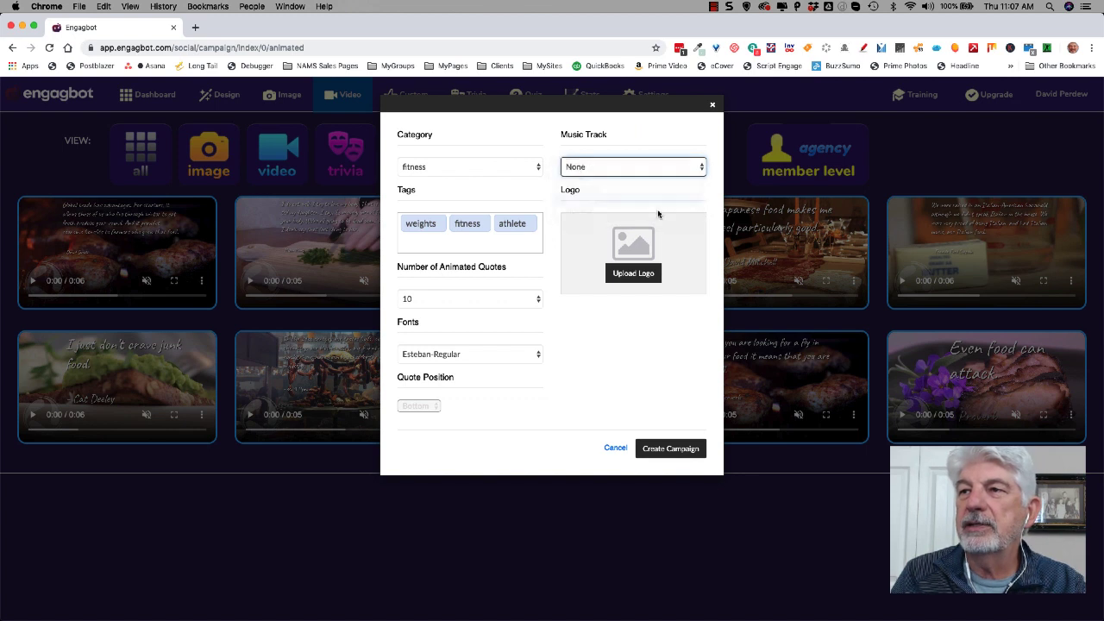
Step: Attach NAMS_Icon_WHITE.png as the logo, generate the video campaign and close the form
click(642, 274)
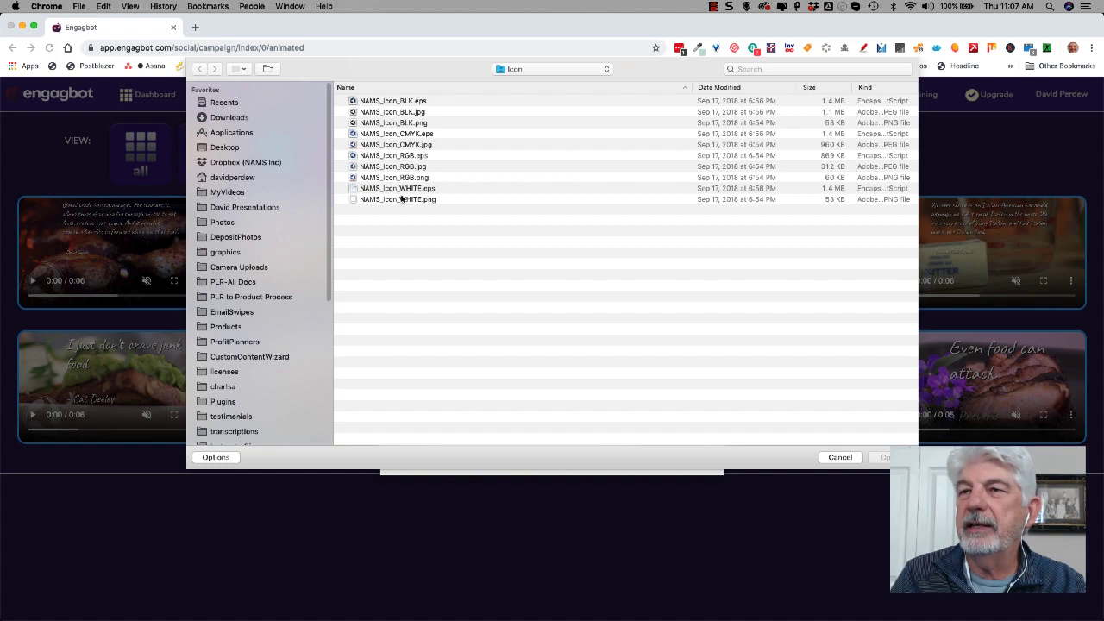
click(394, 200)
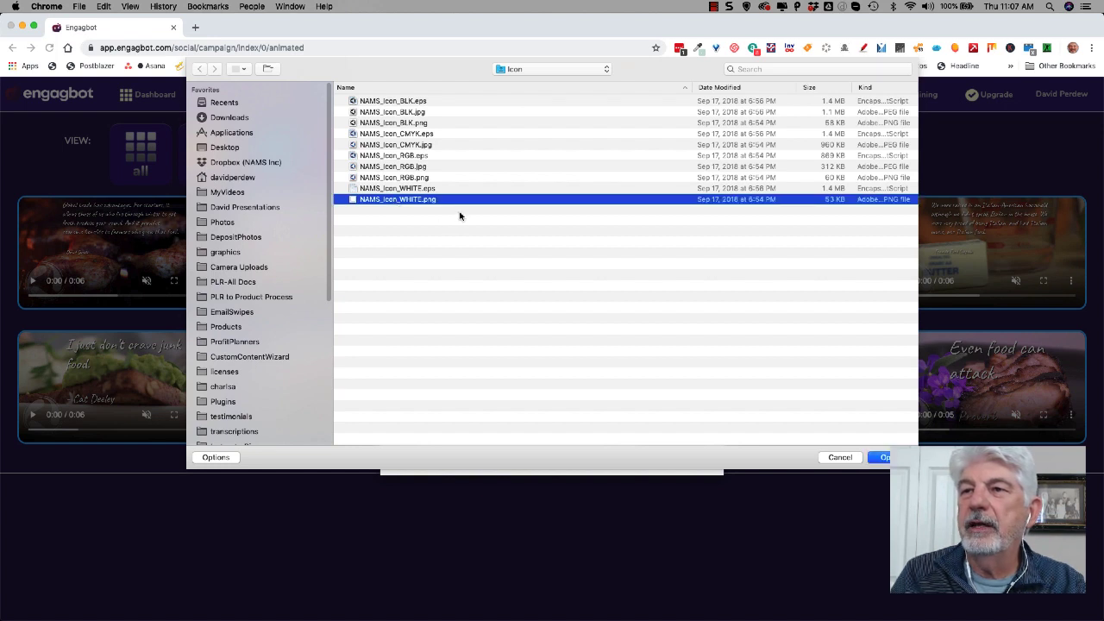
click(883, 458)
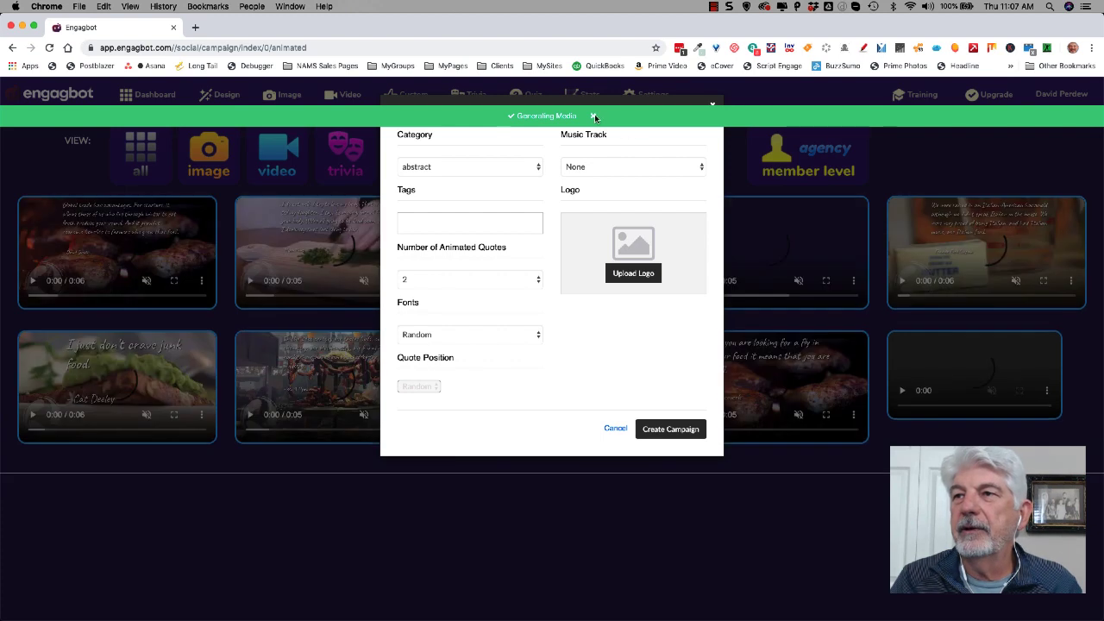
click(594, 116)
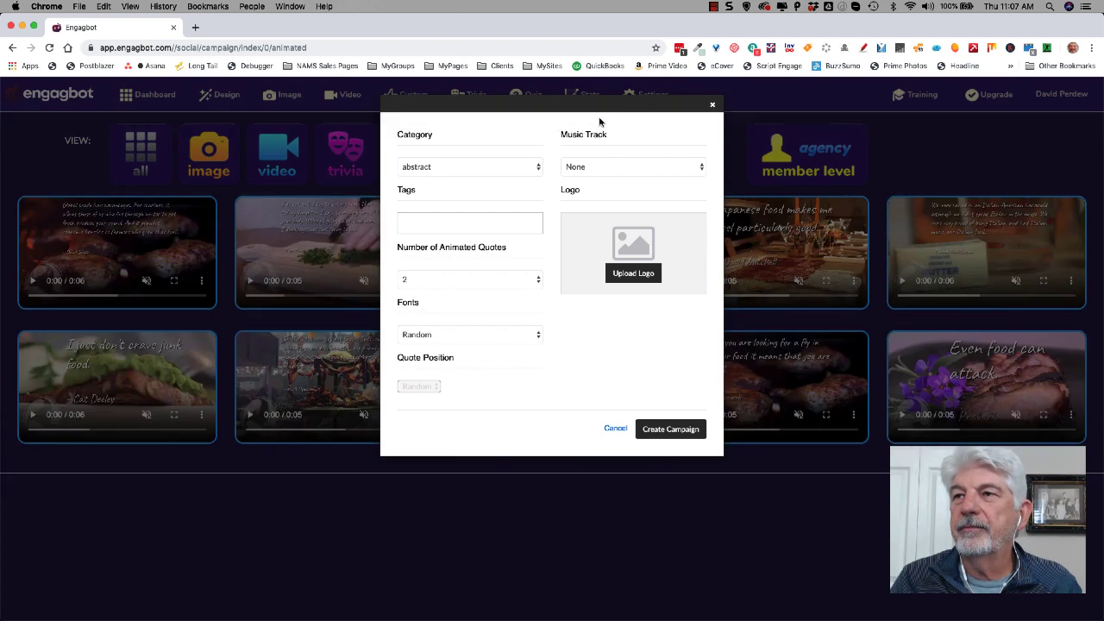
click(712, 105)
Step: Preview the new fitness quote videos through to the Gabrielle Reece quote, then close the slideshow
mouse_move(509, 255)
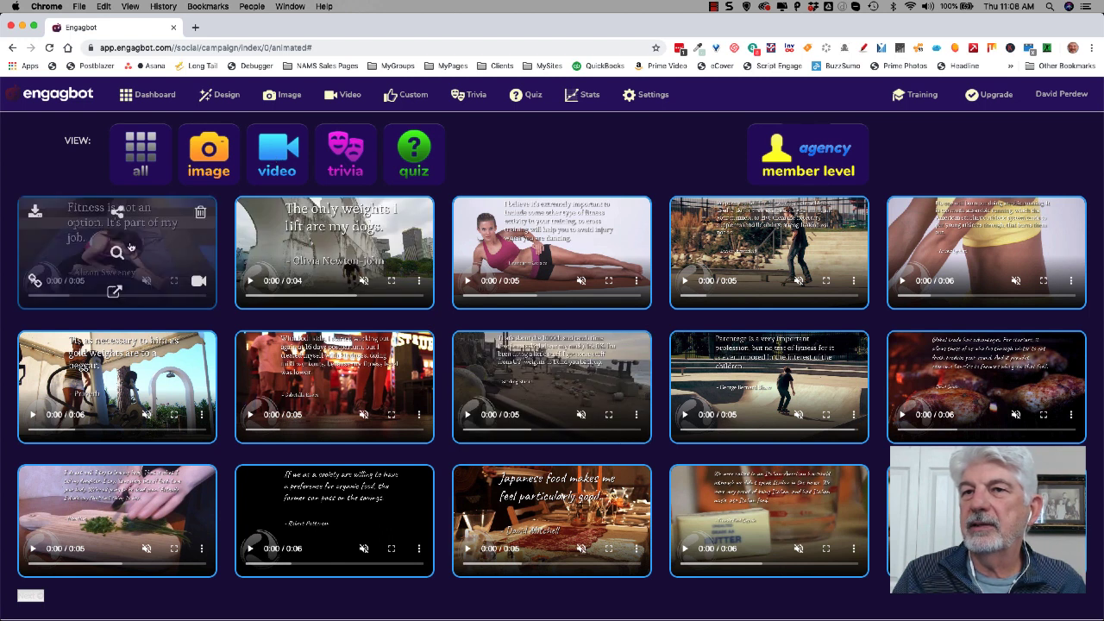
click(118, 251)
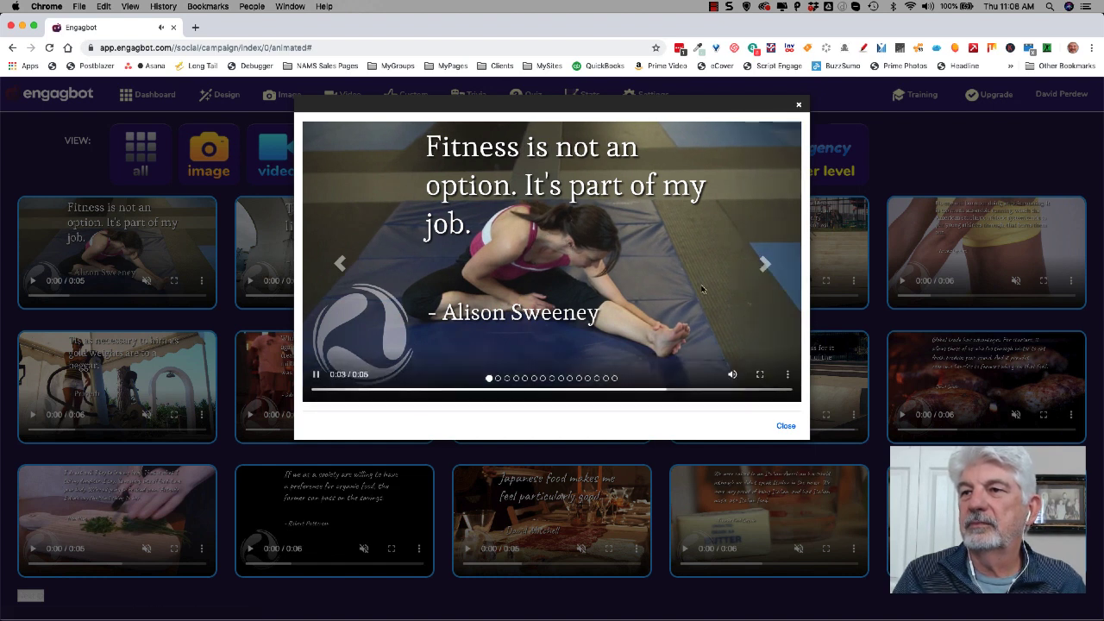
click(764, 264)
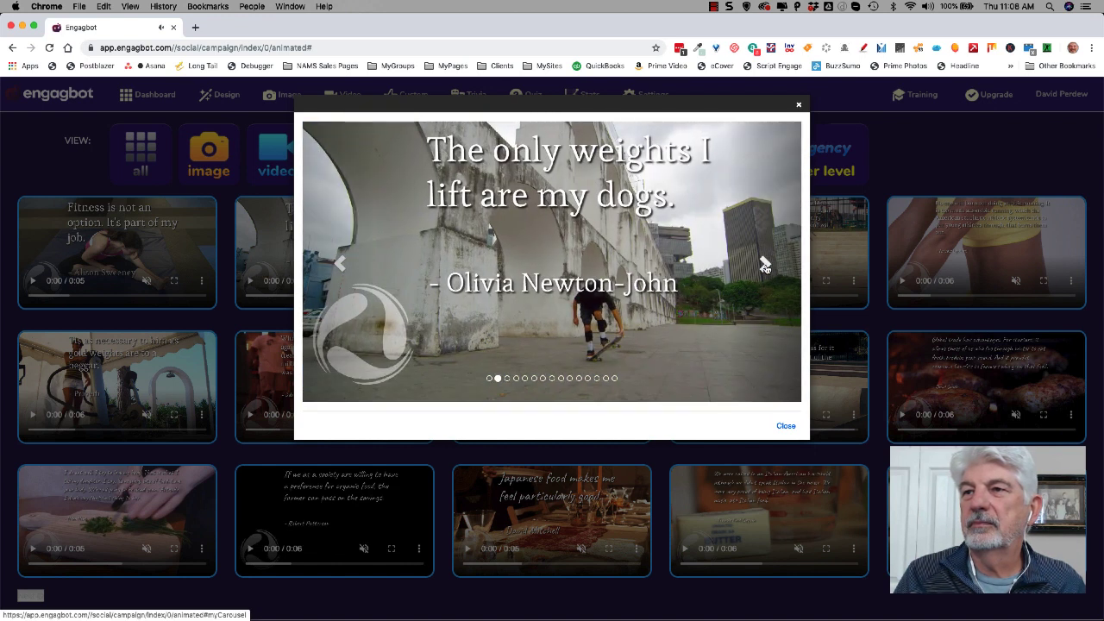
click(764, 266)
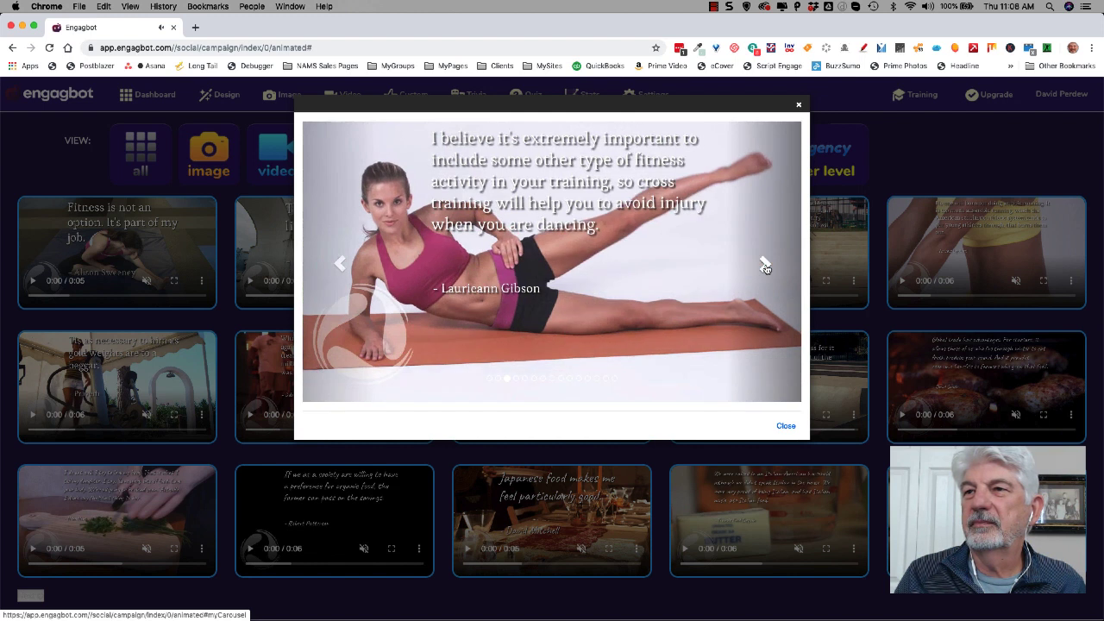
click(765, 266)
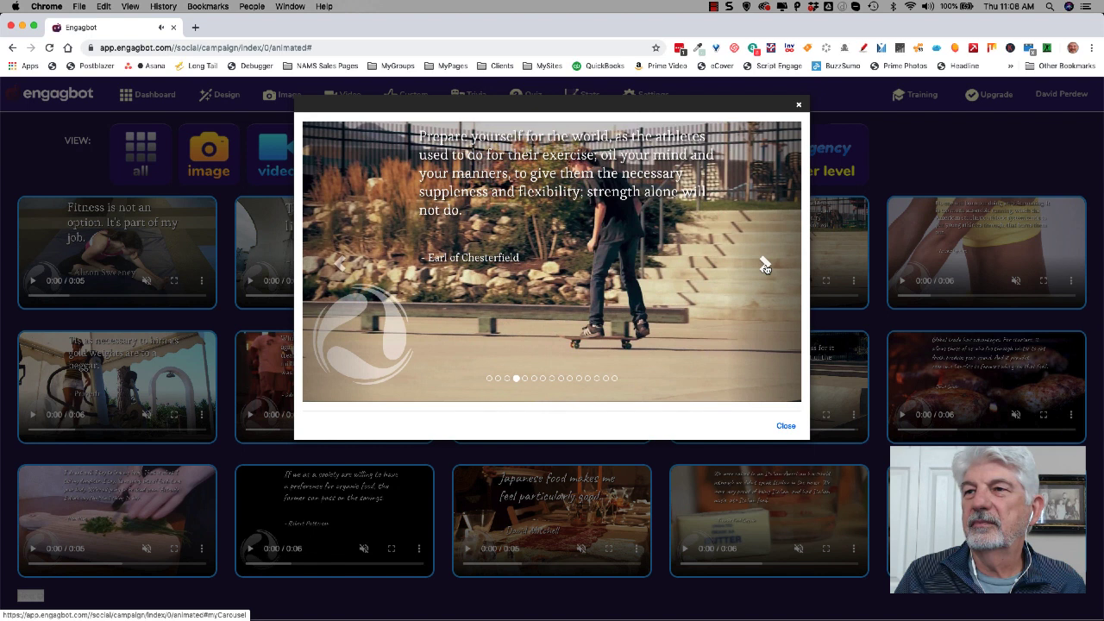
click(765, 265)
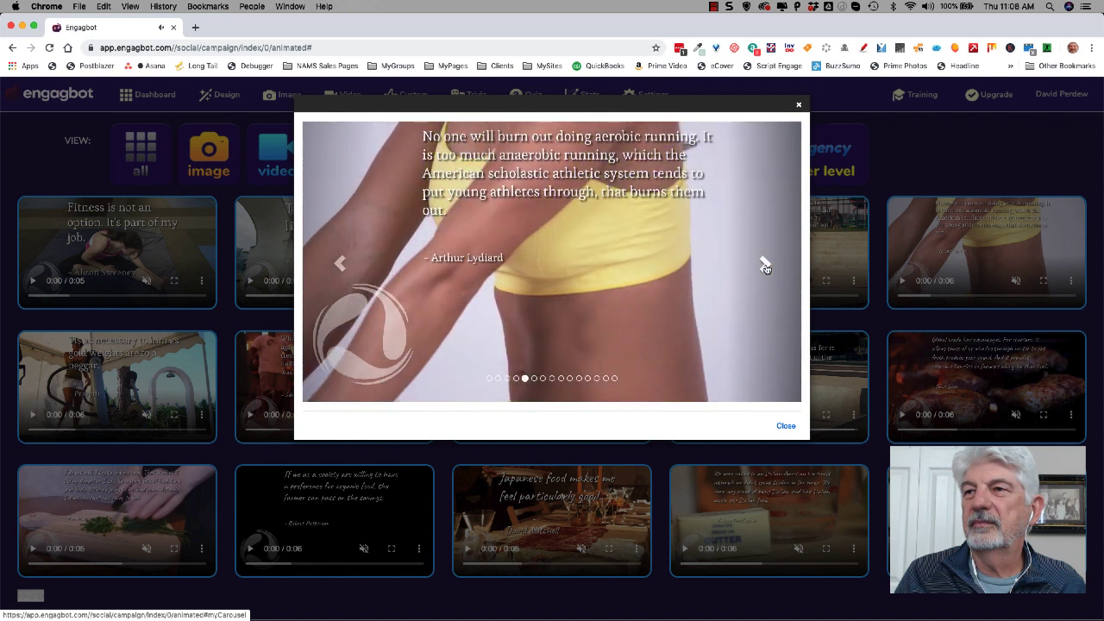
click(765, 266)
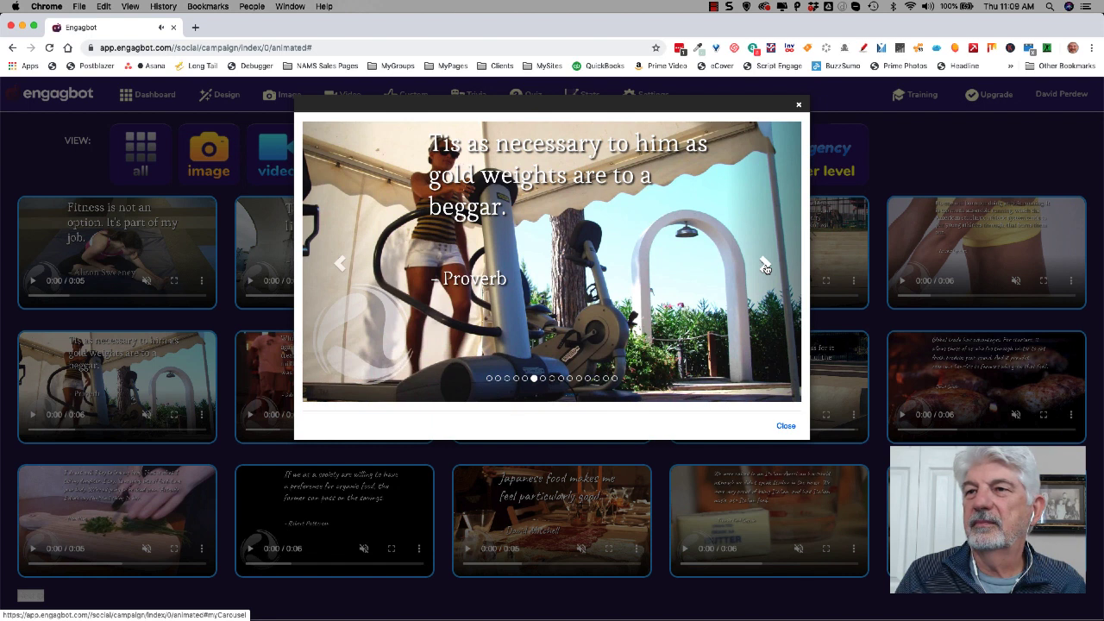
click(764, 267)
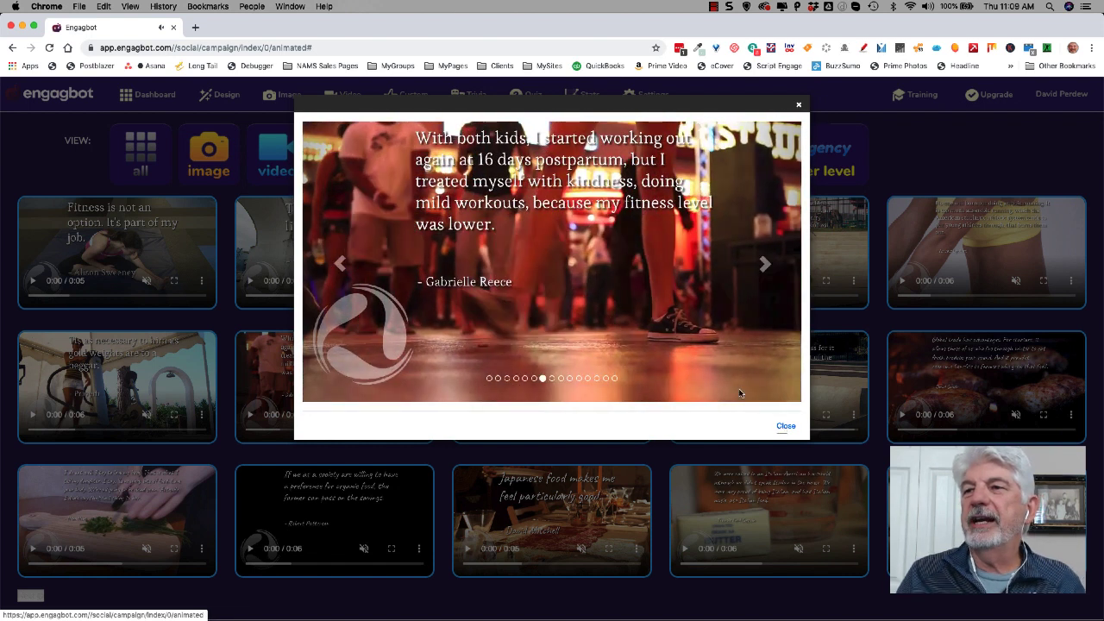
click(784, 425)
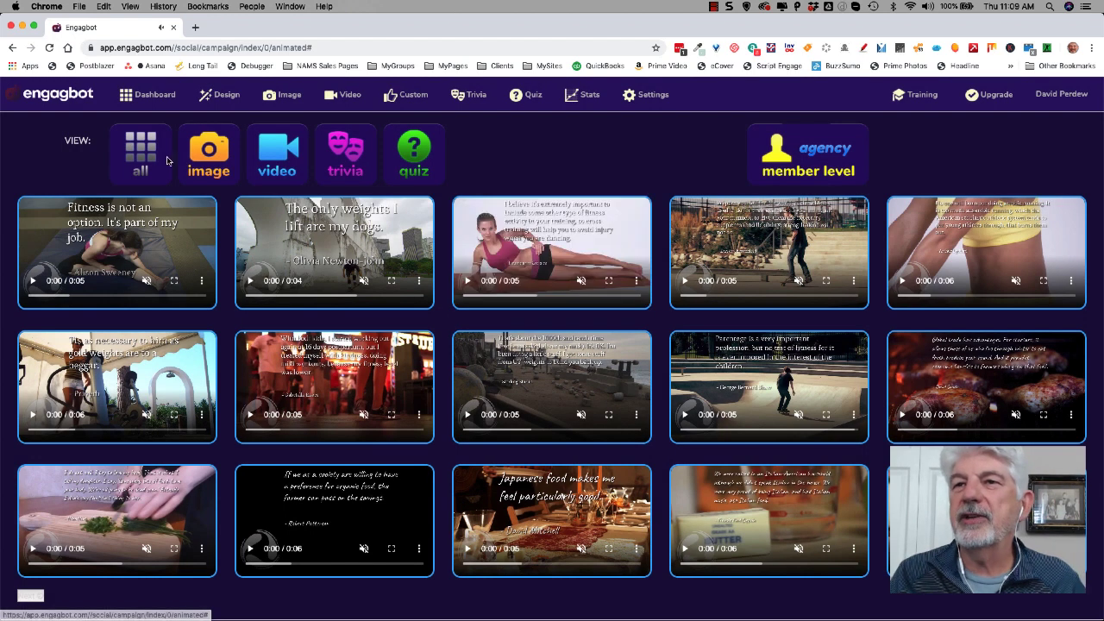
Step: Switch the gallery to show all campaigns and scroll over the videos and images
click(145, 157)
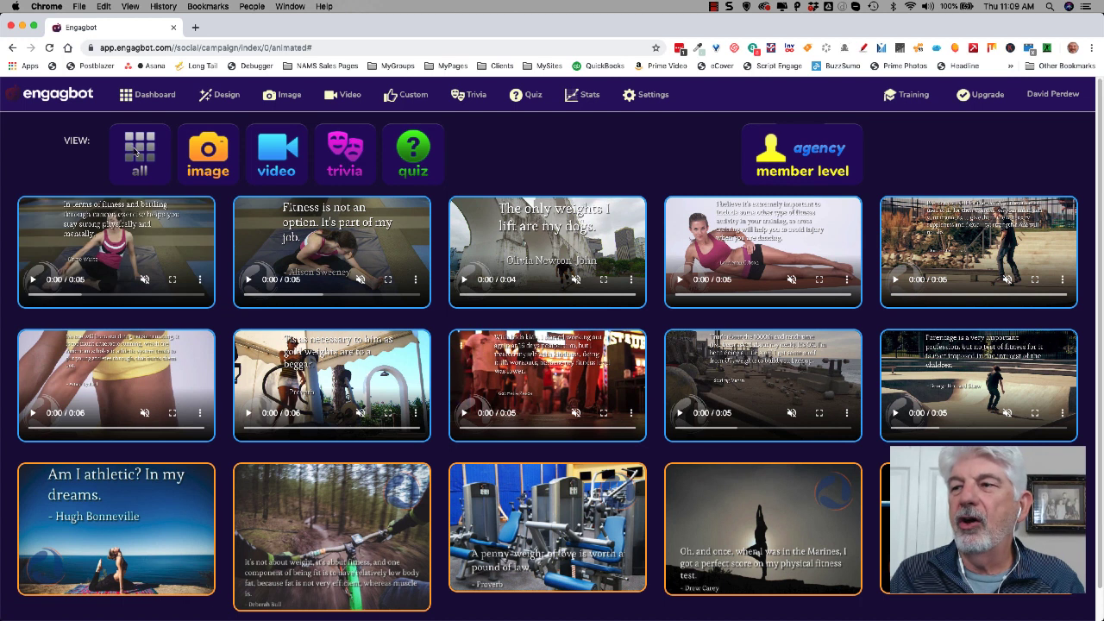
scroll(695, 440, down, 1)
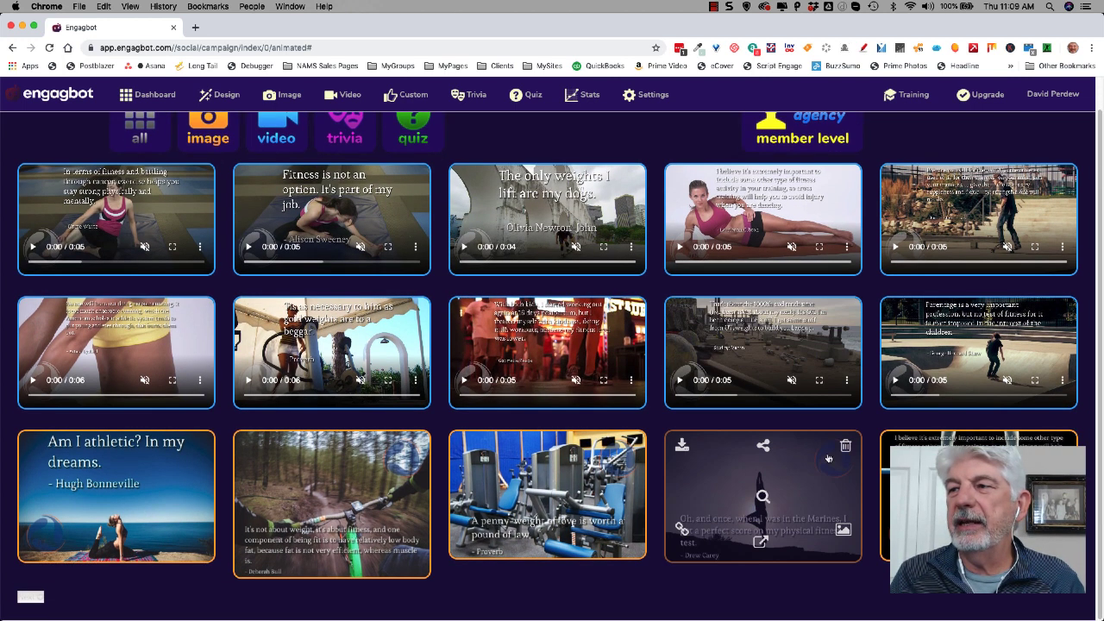
scroll(544, 448, up, 1)
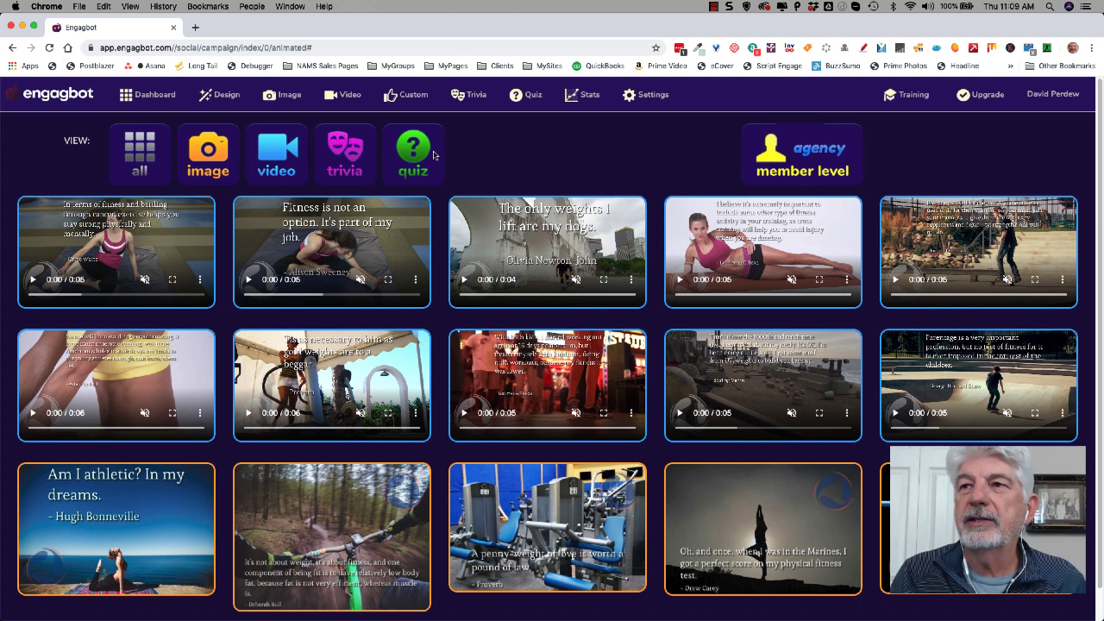
Step: Start a quiz campaign with category mix, 10 quizzes and the Esteban-Regular font
click(533, 96)
click(494, 167)
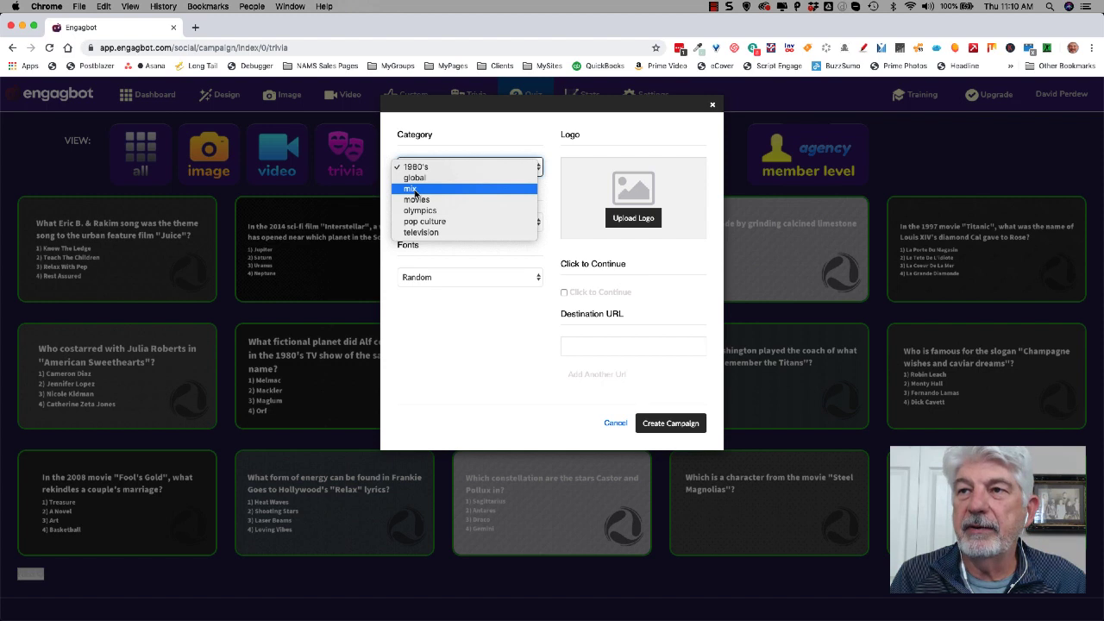
click(415, 189)
click(458, 221)
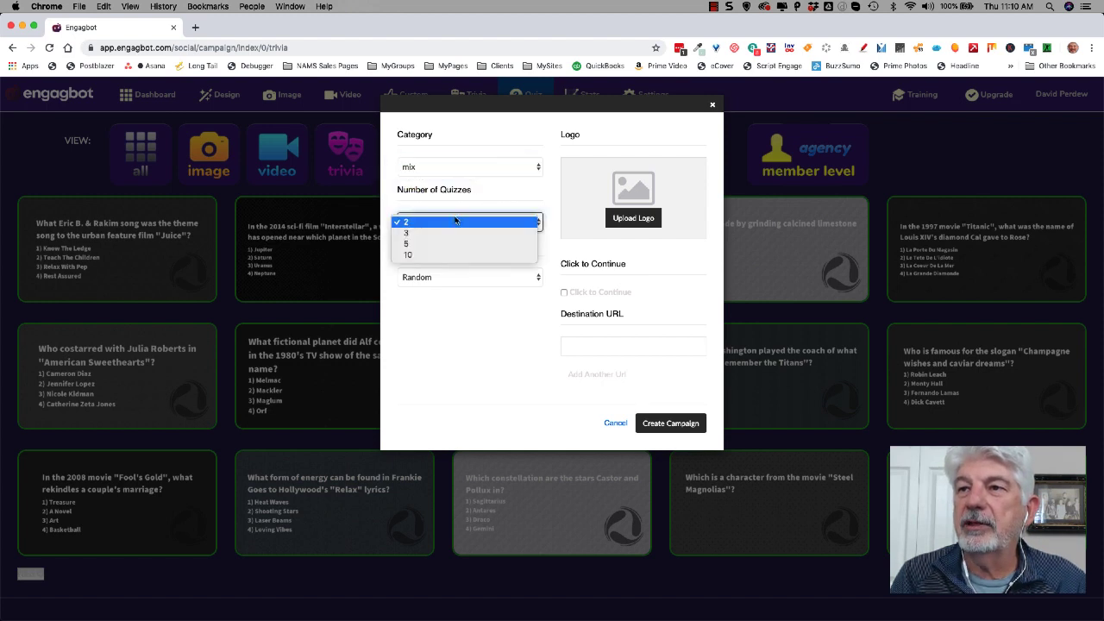
click(453, 255)
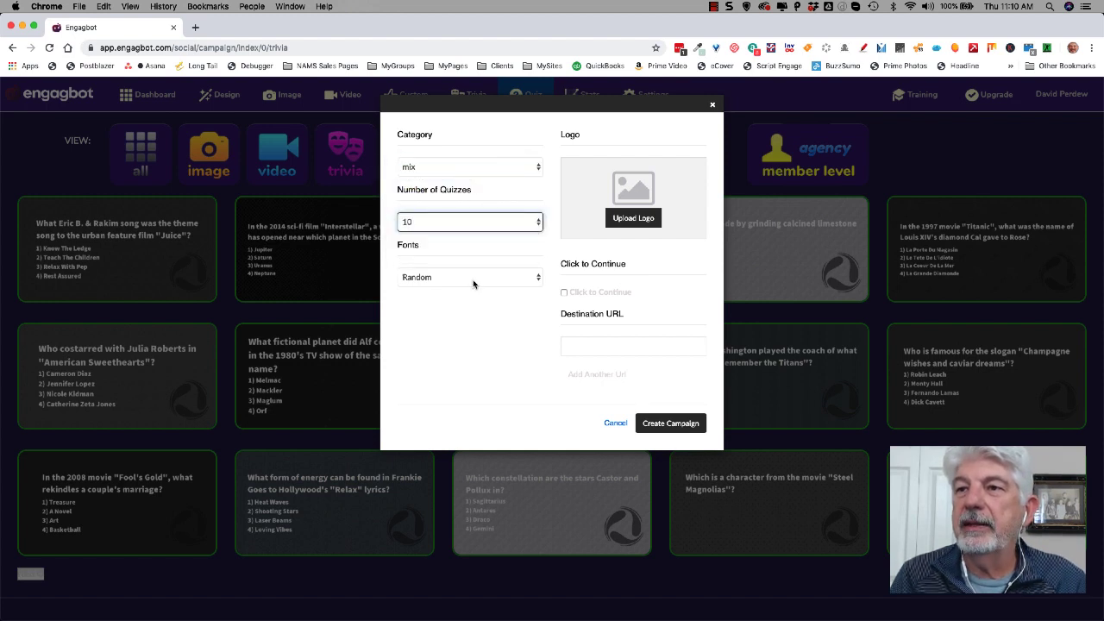
click(473, 280)
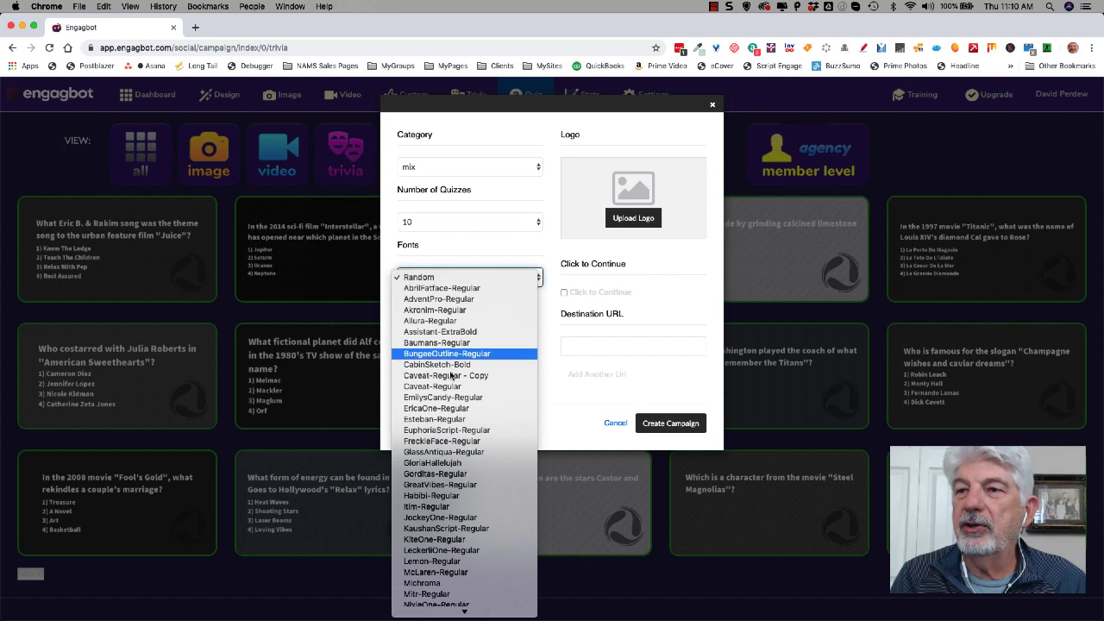
click(442, 419)
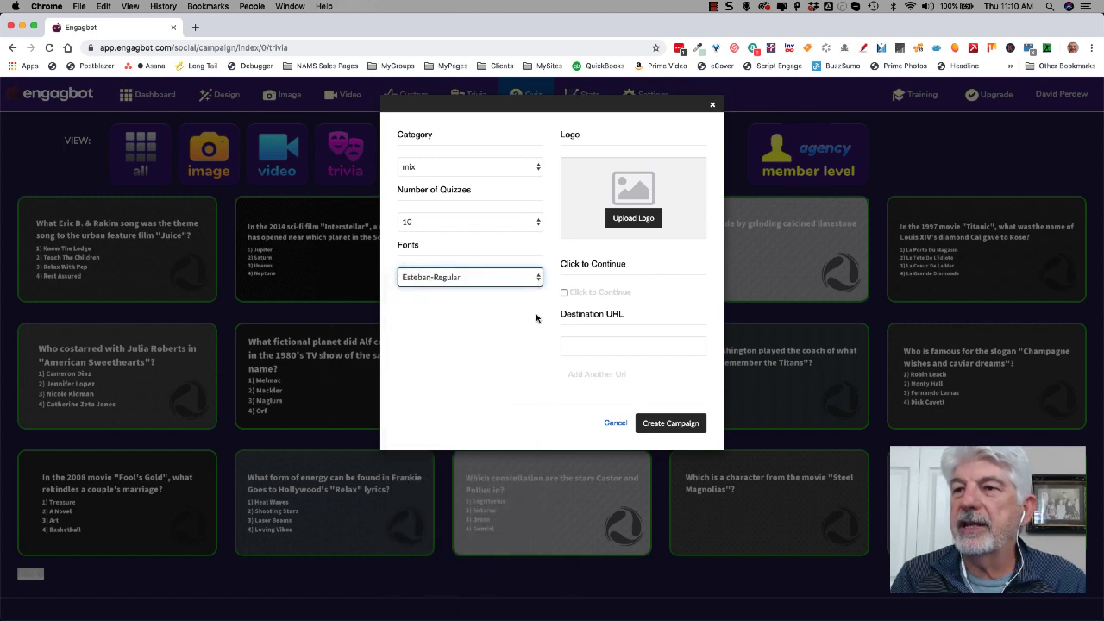
Step: Upload NAMS_Icon_WHITE.png as the quiz campaign logo
click(633, 228)
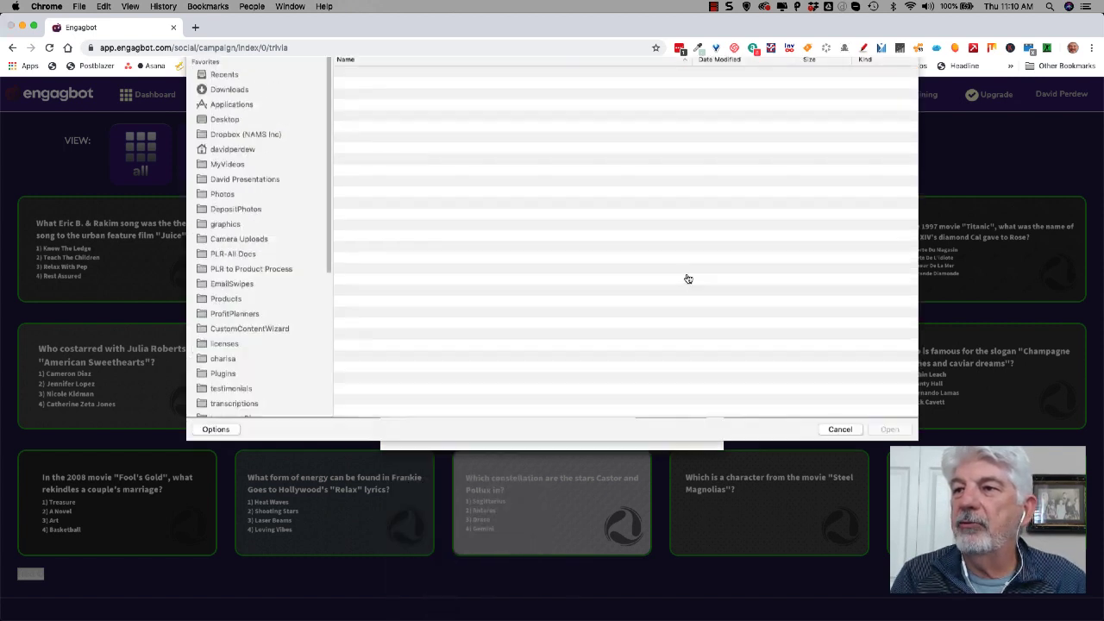
click(390, 200)
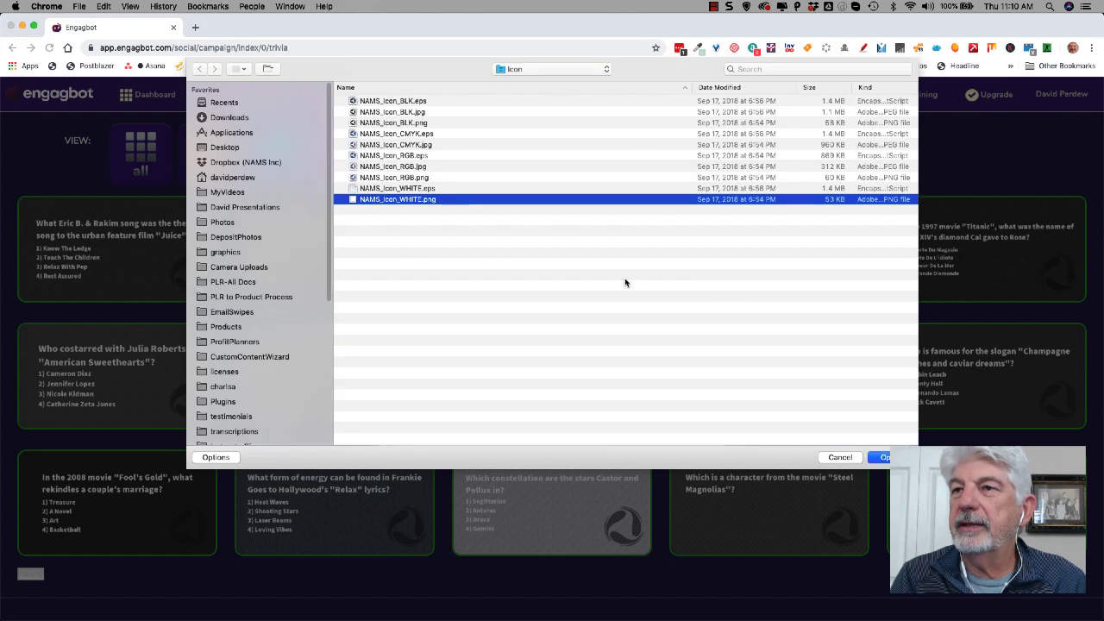
click(897, 457)
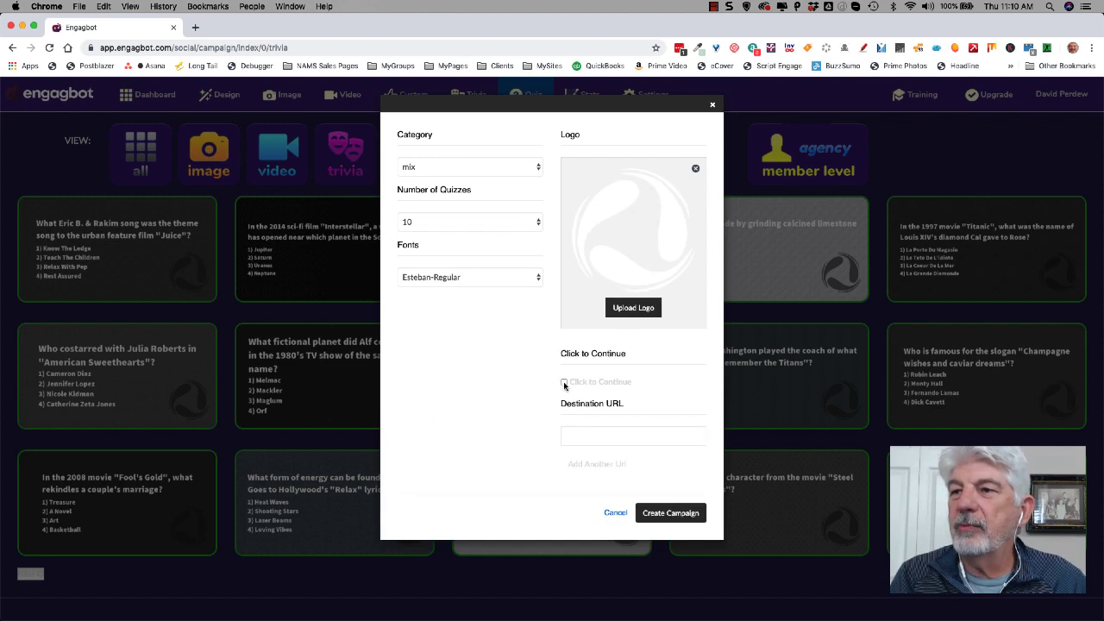
click(564, 382)
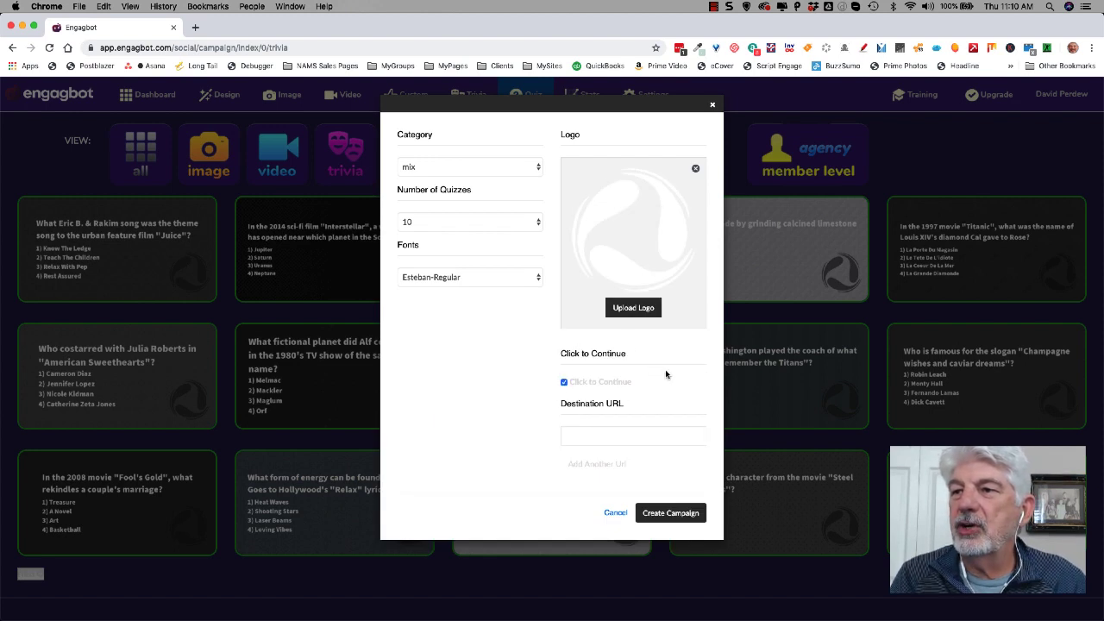
click(646, 434)
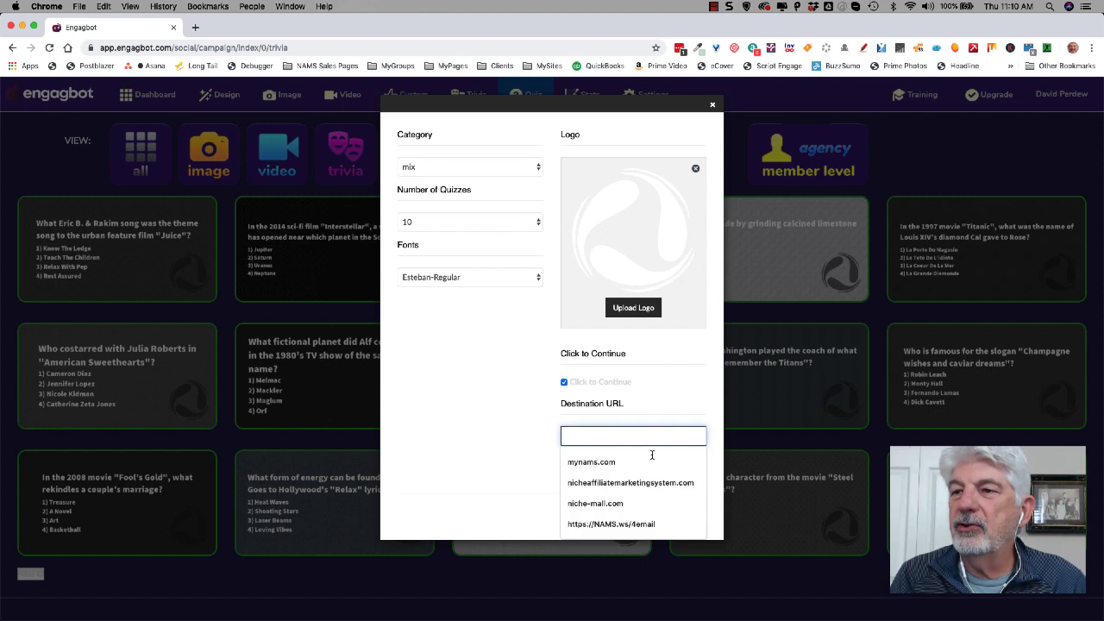
click(619, 523)
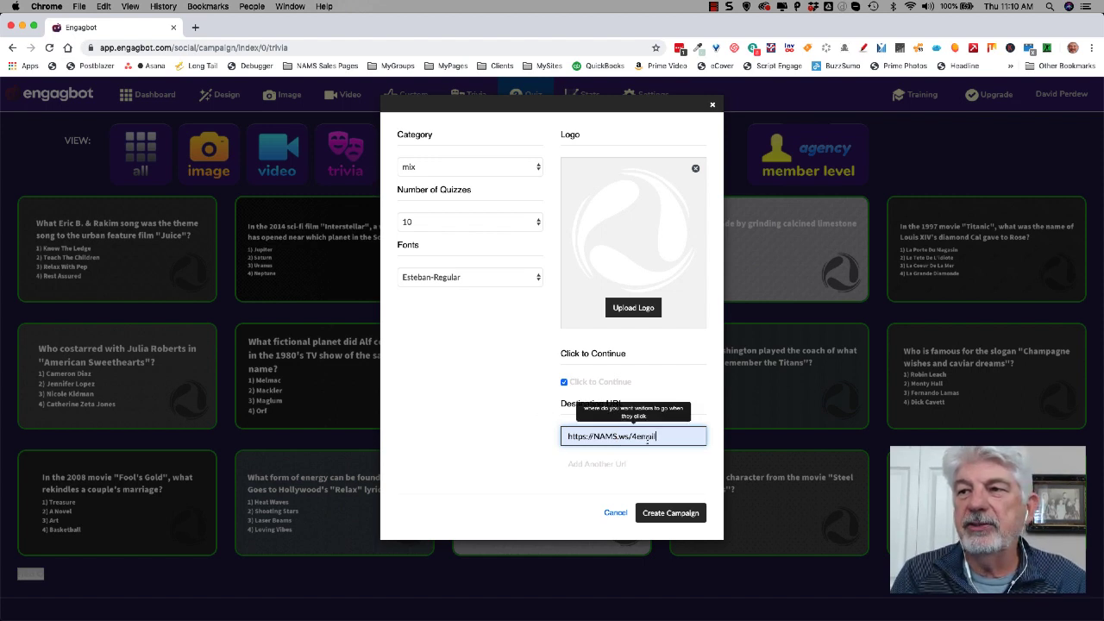
click(619, 467)
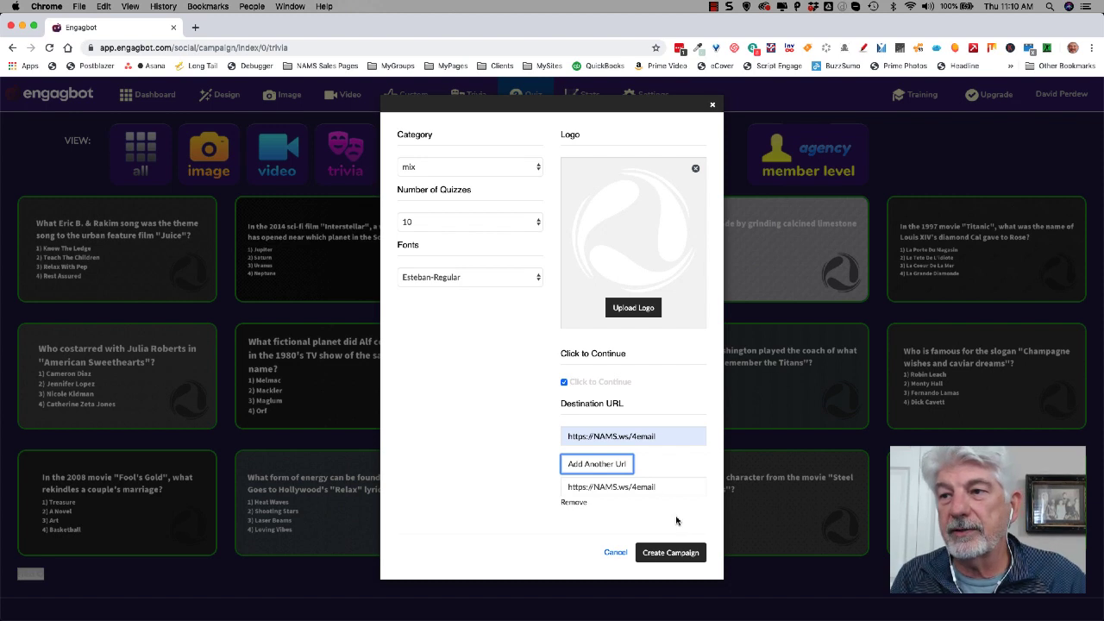
click(573, 503)
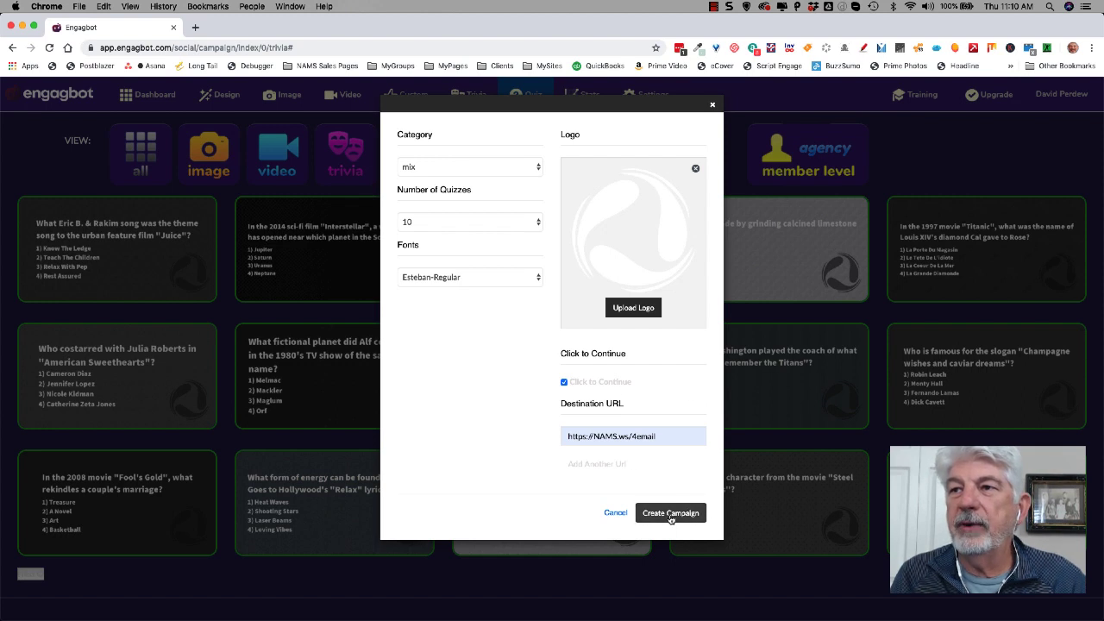
click(670, 513)
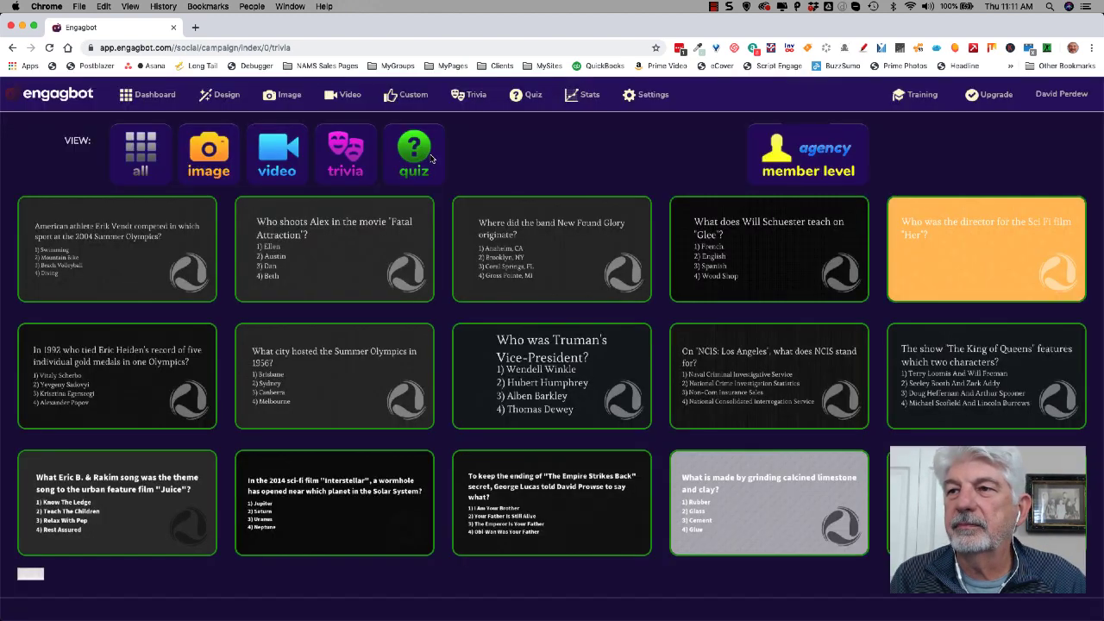
Step: Preview the trivia questions from Fatal Attraction through Truman's Vice-President in a slideshow, then close it
mouse_move(160, 274)
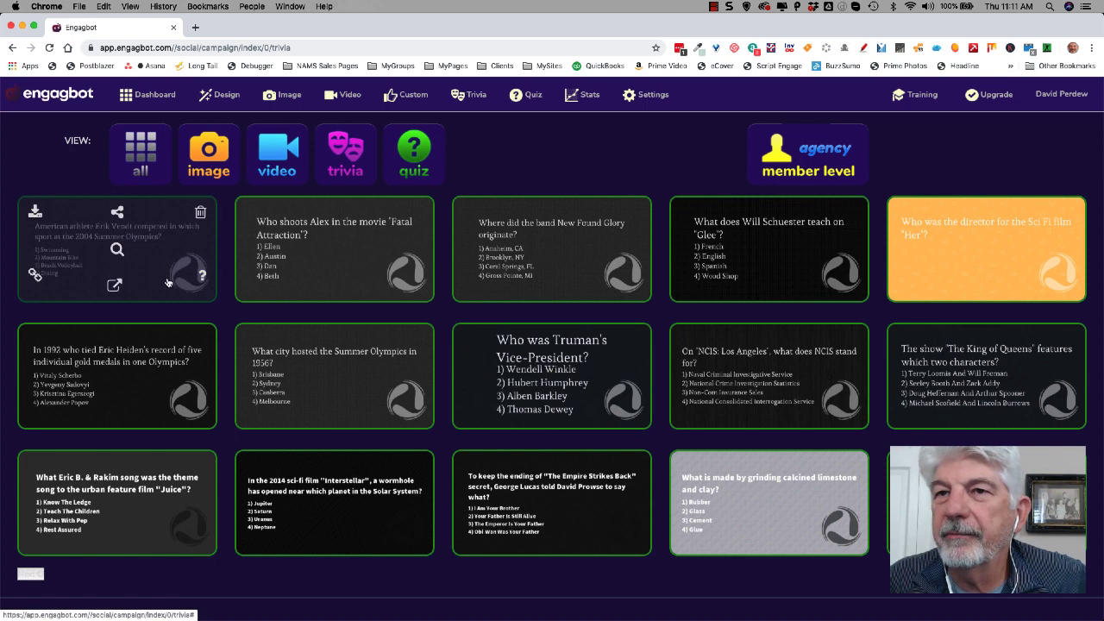
click(118, 251)
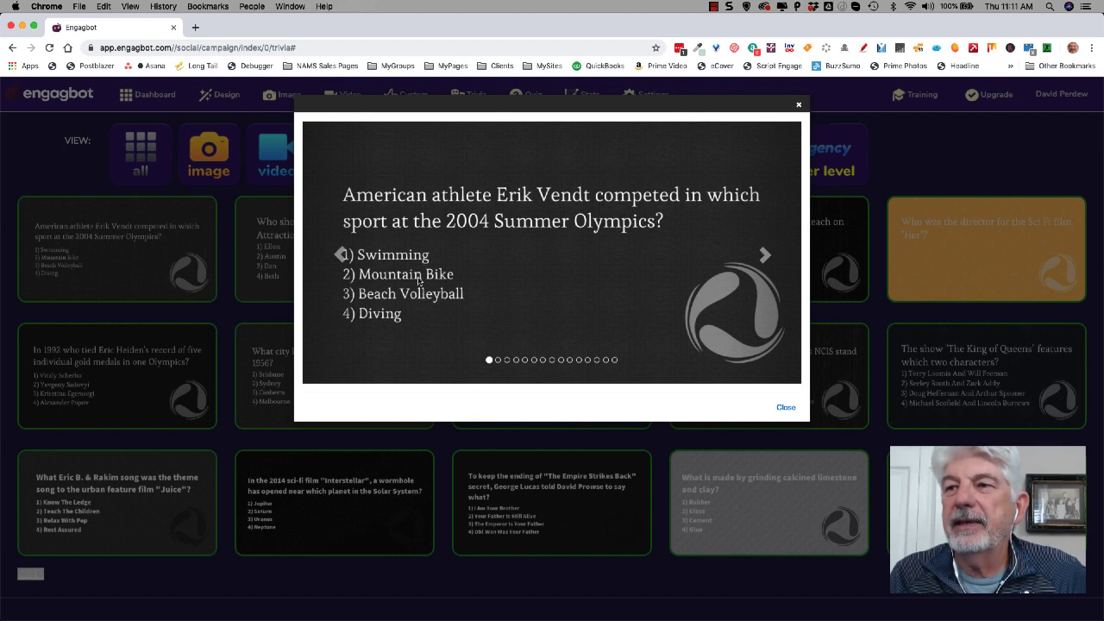
click(764, 254)
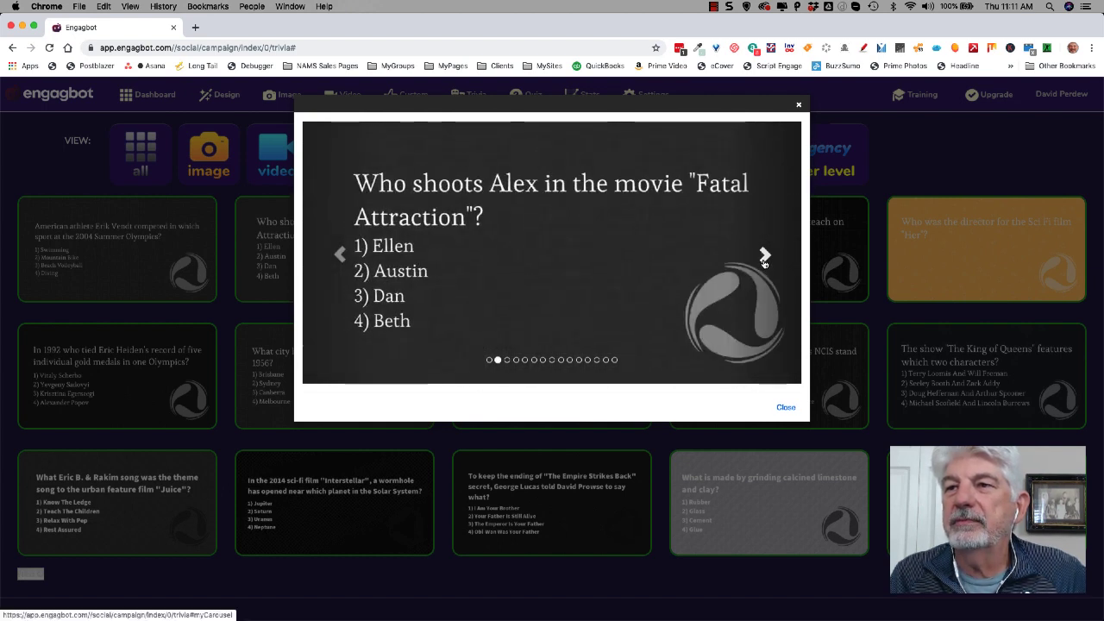
click(764, 259)
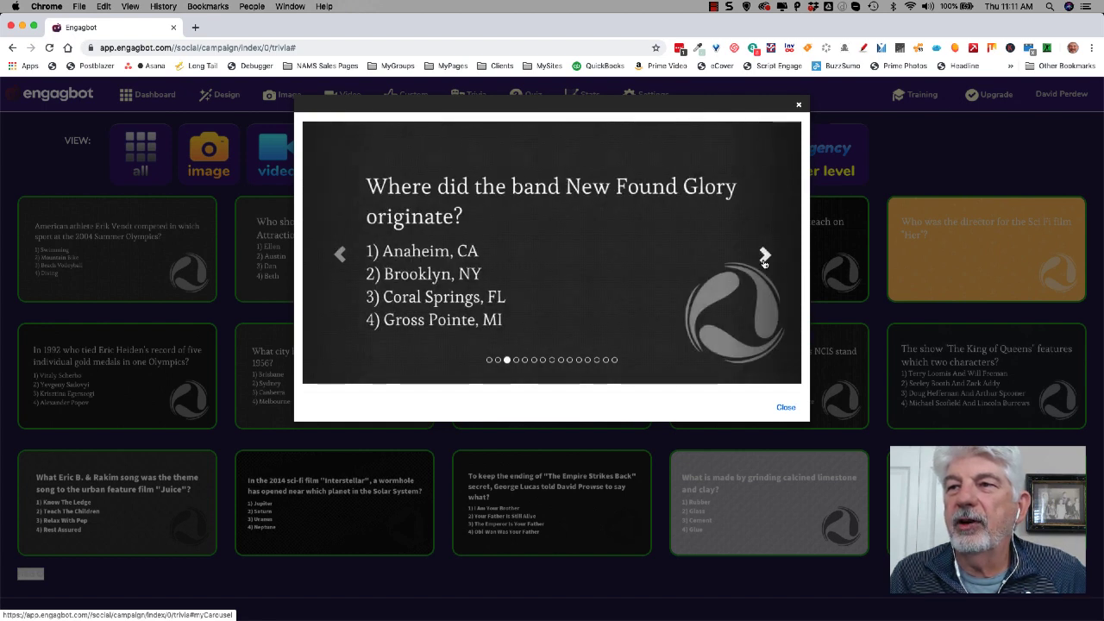
click(764, 259)
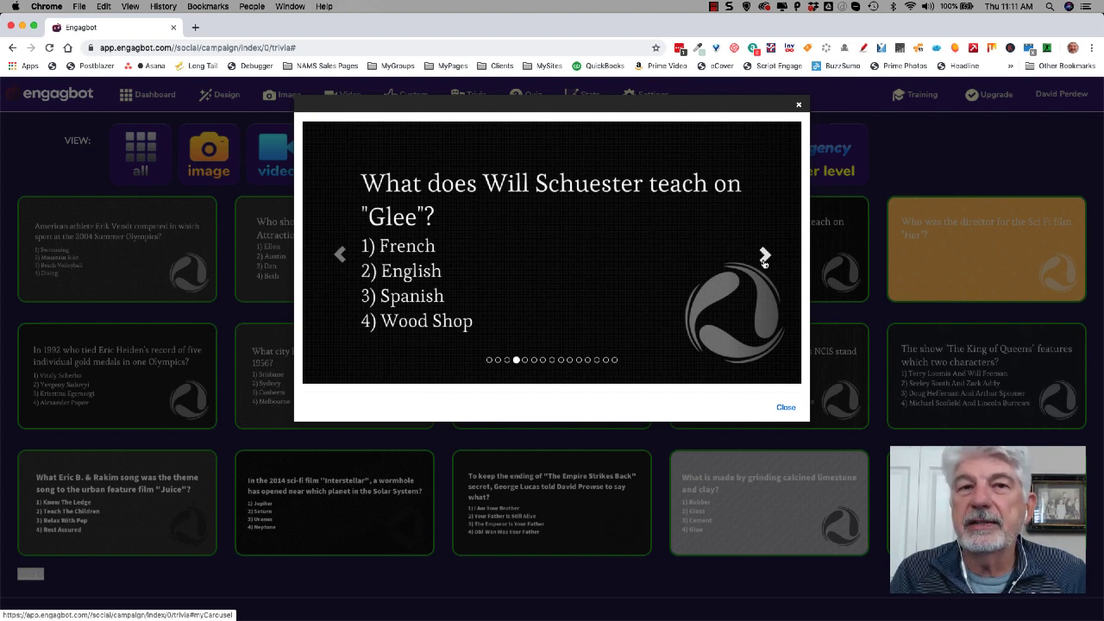
click(764, 259)
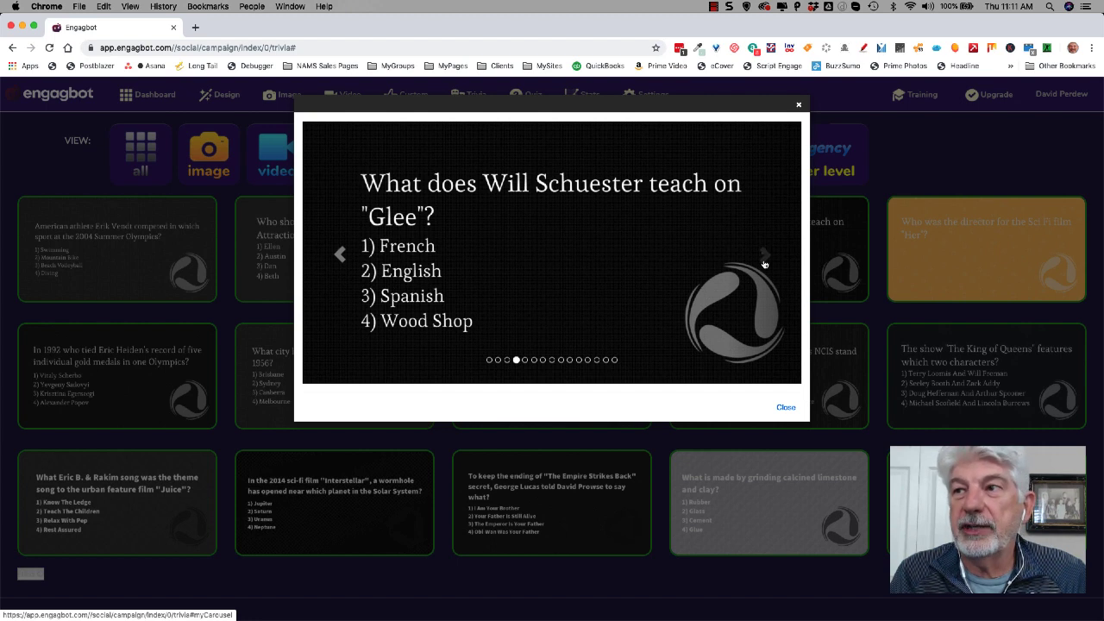
click(764, 259)
click(764, 259)
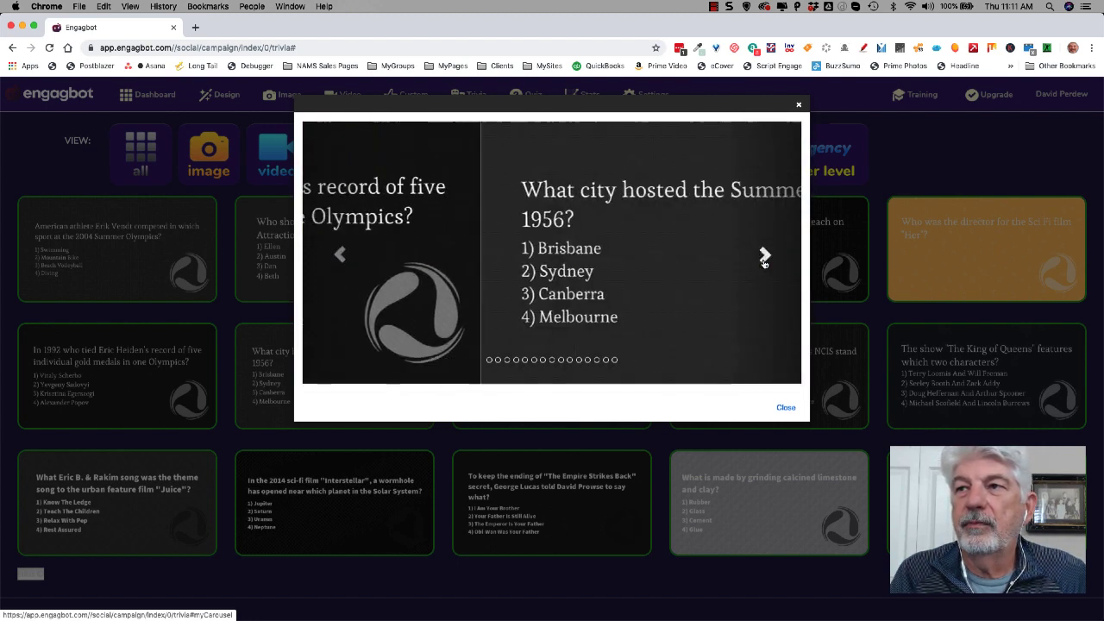
click(764, 258)
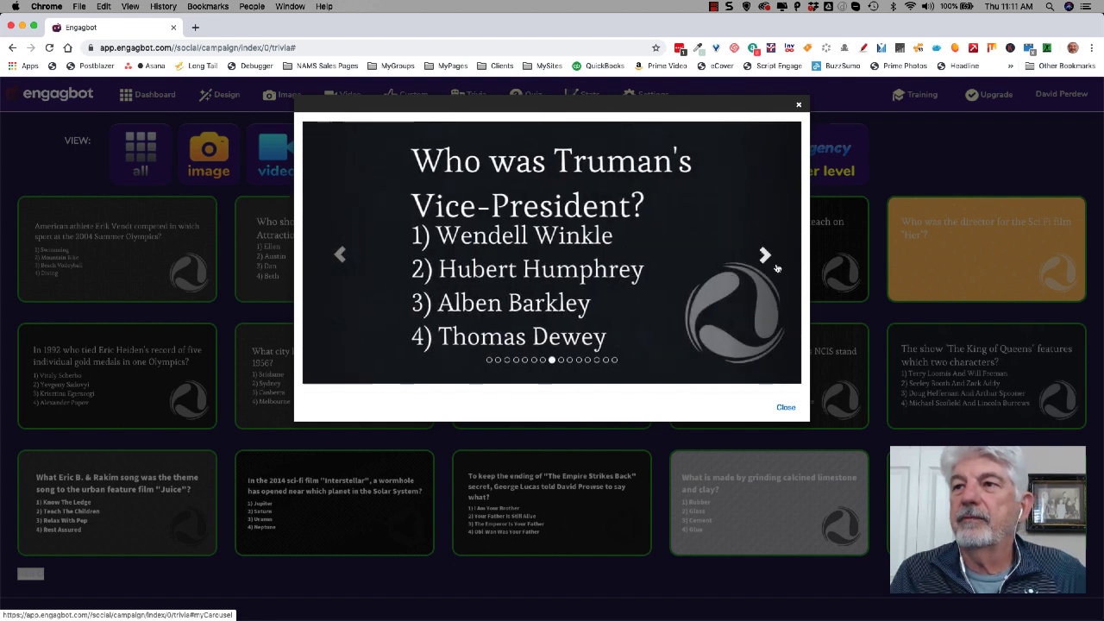
click(799, 107)
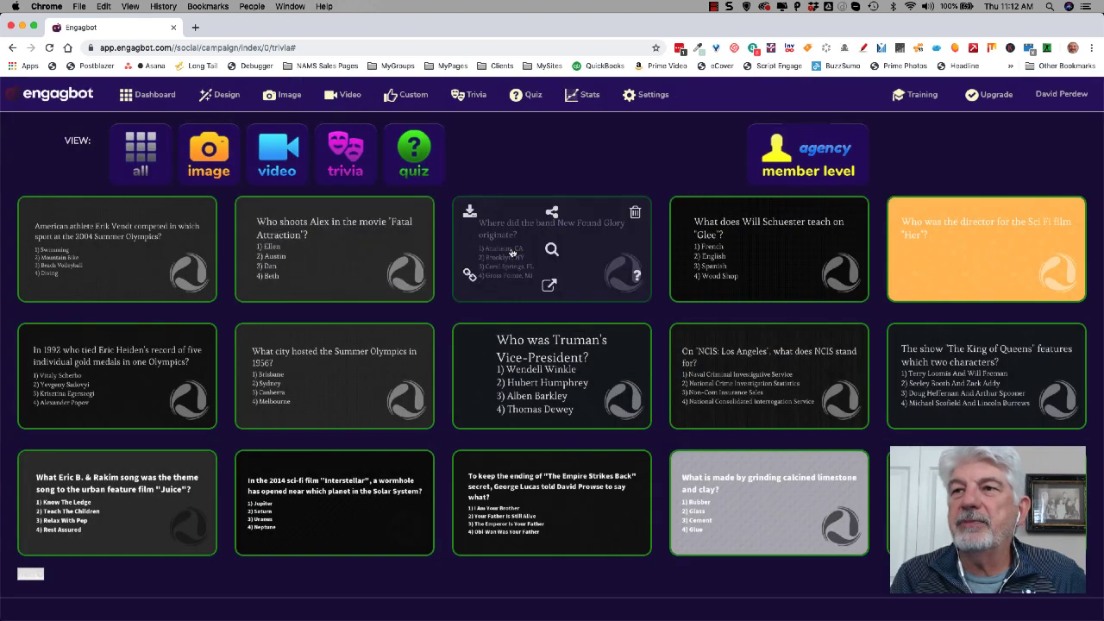
mouse_move(426, 205)
click(523, 98)
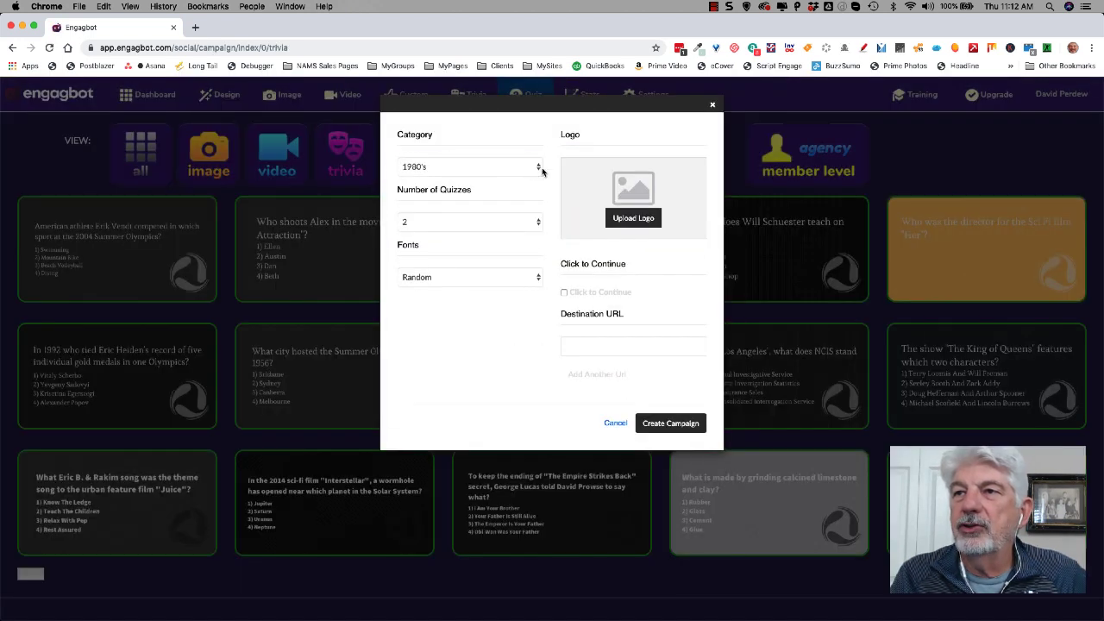
click(534, 170)
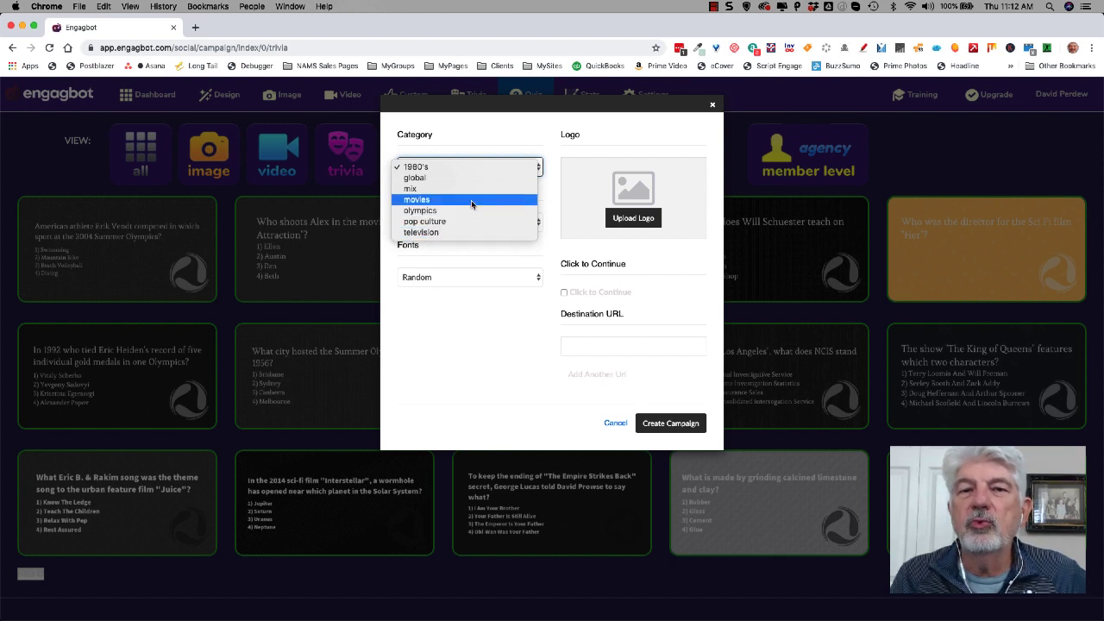
click(524, 138)
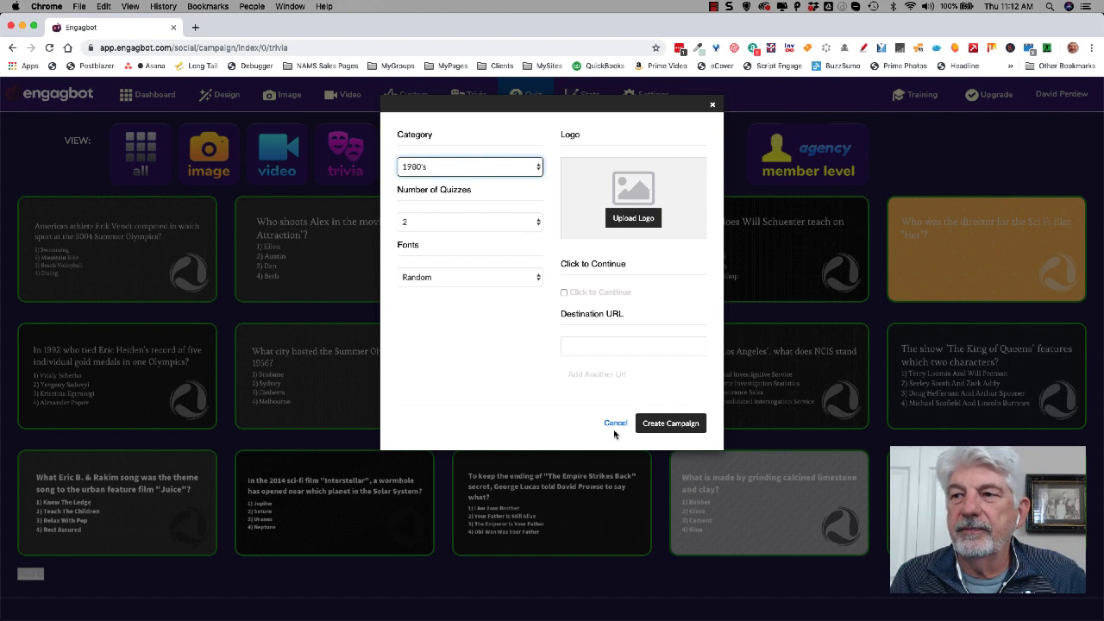
click(614, 423)
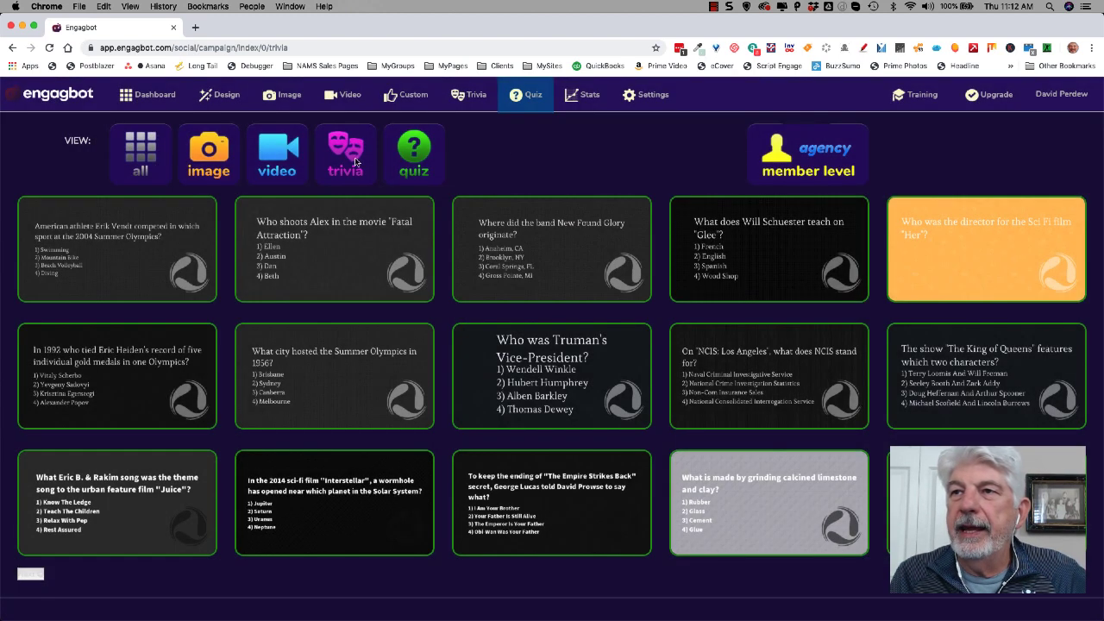
mouse_move(477, 224)
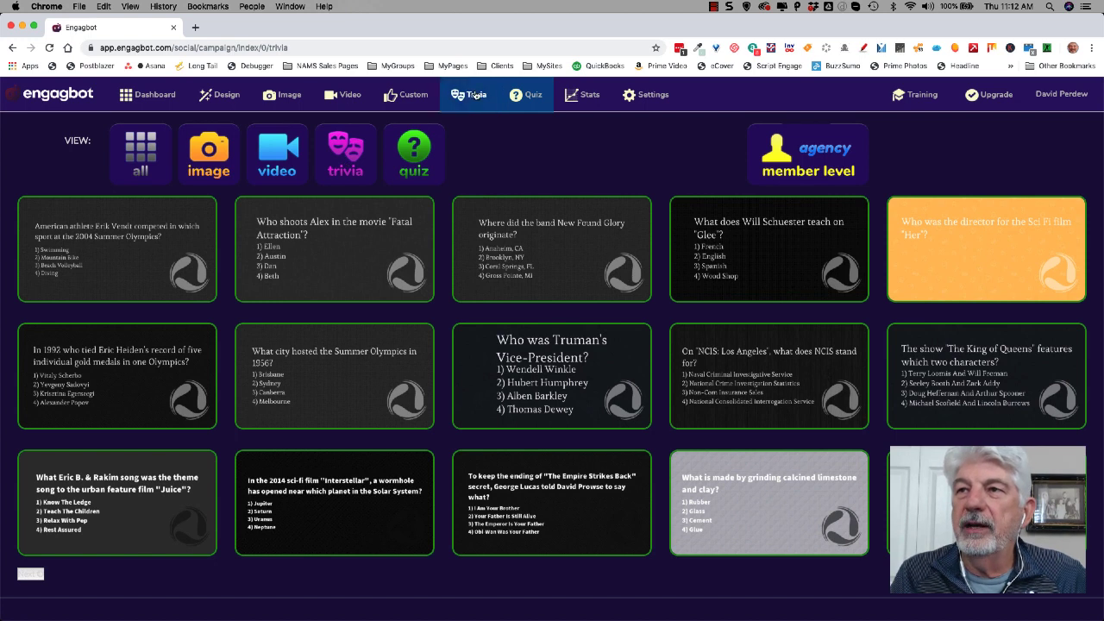
Step: Switch to the Trivia fact campaigns, check the Number of Facts options, and cancel the dialog
click(479, 109)
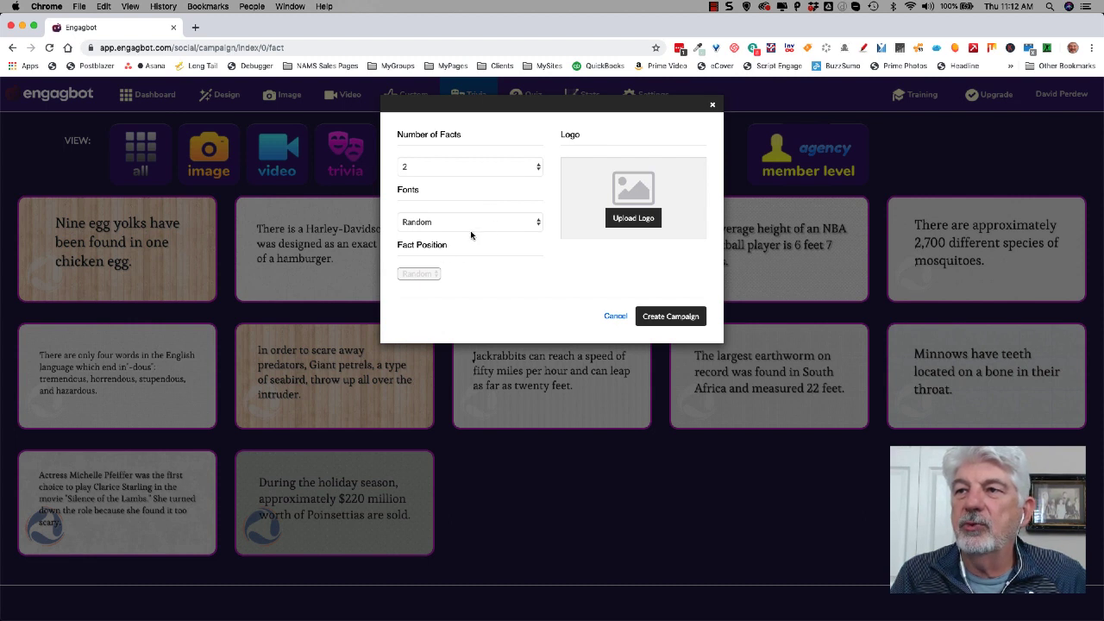
click(504, 169)
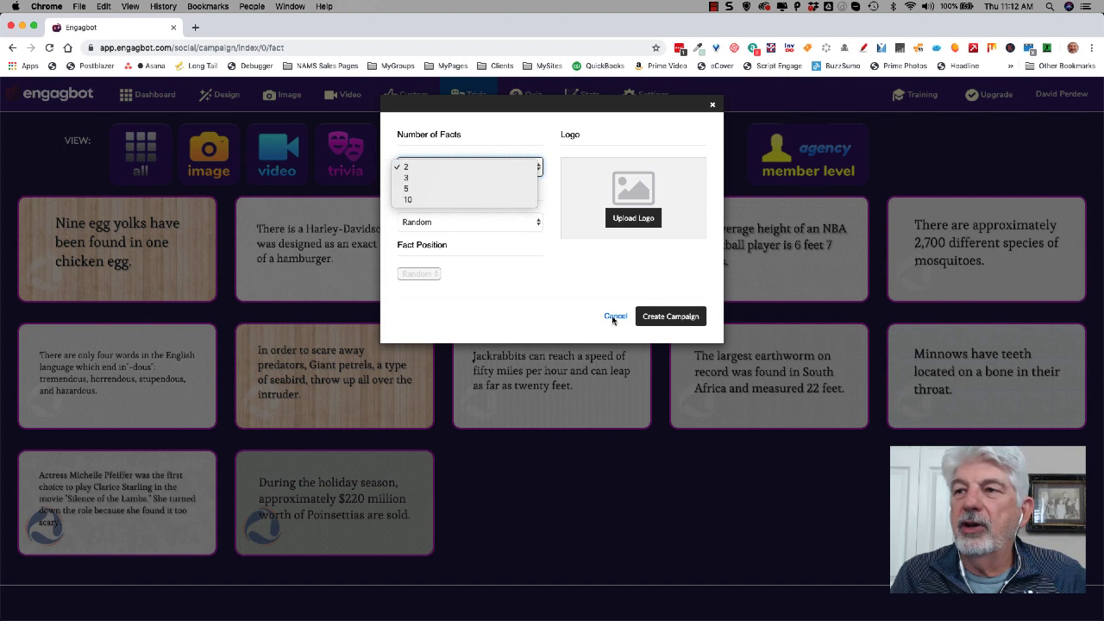
click(613, 318)
click(614, 317)
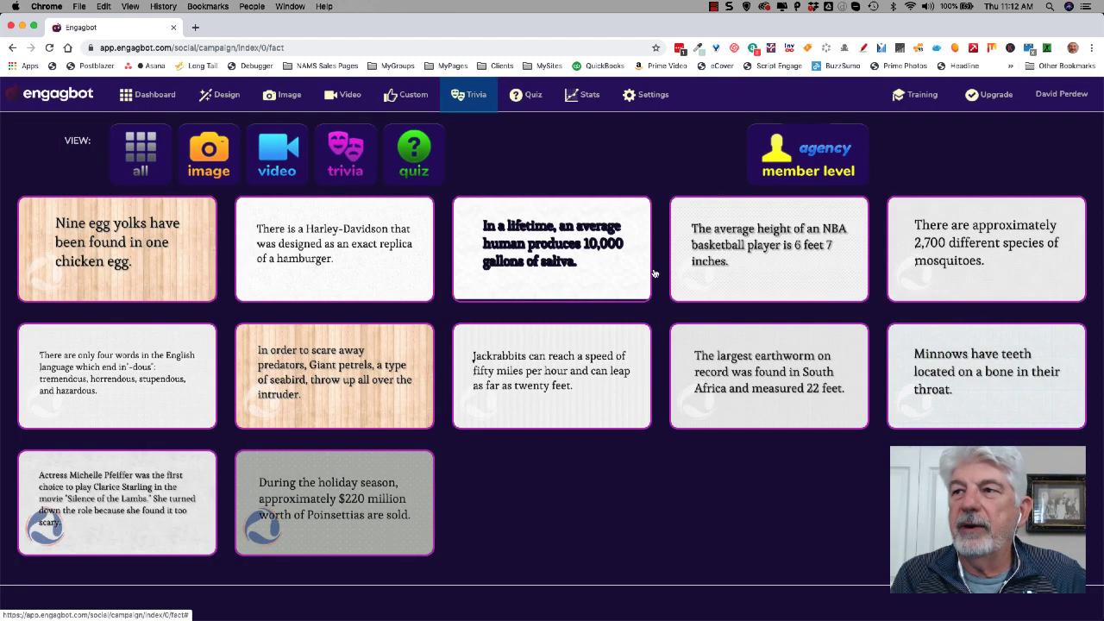
click(127, 254)
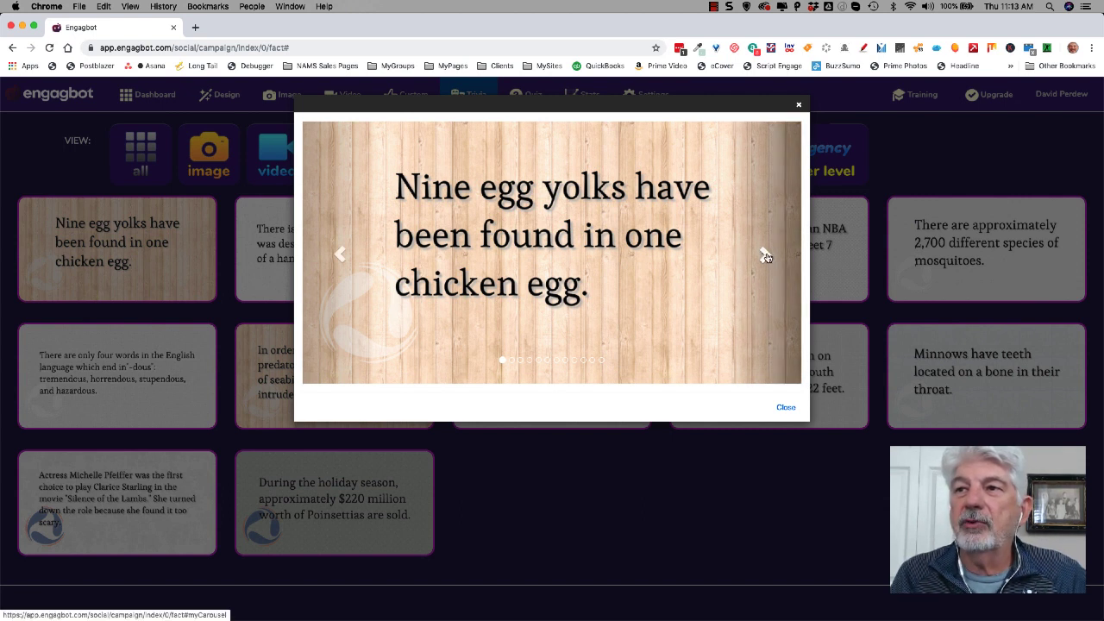
click(765, 254)
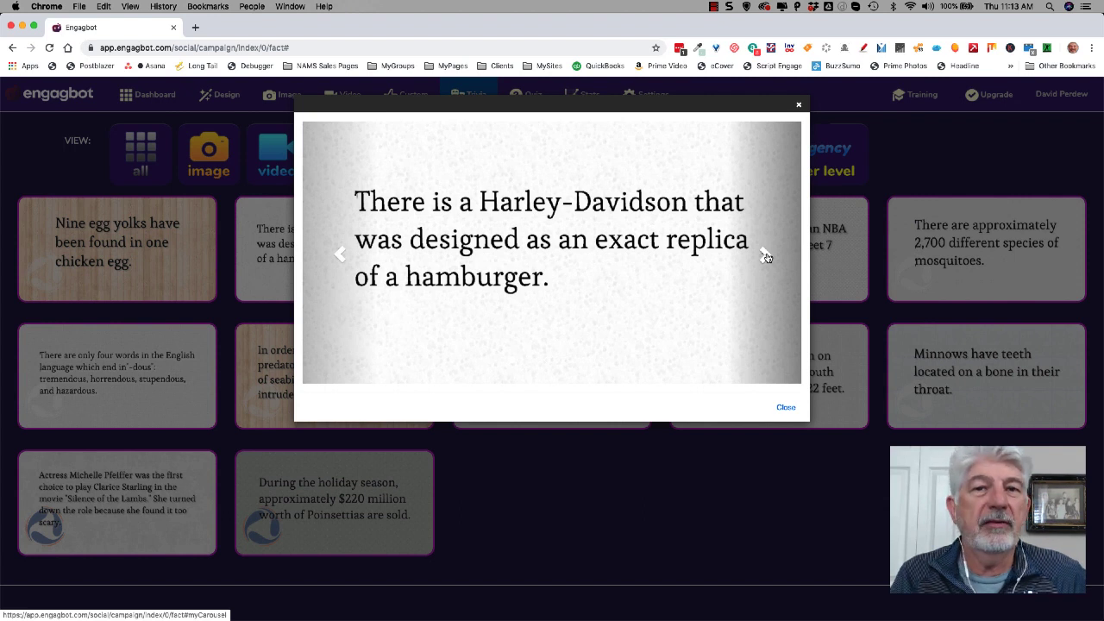
click(764, 255)
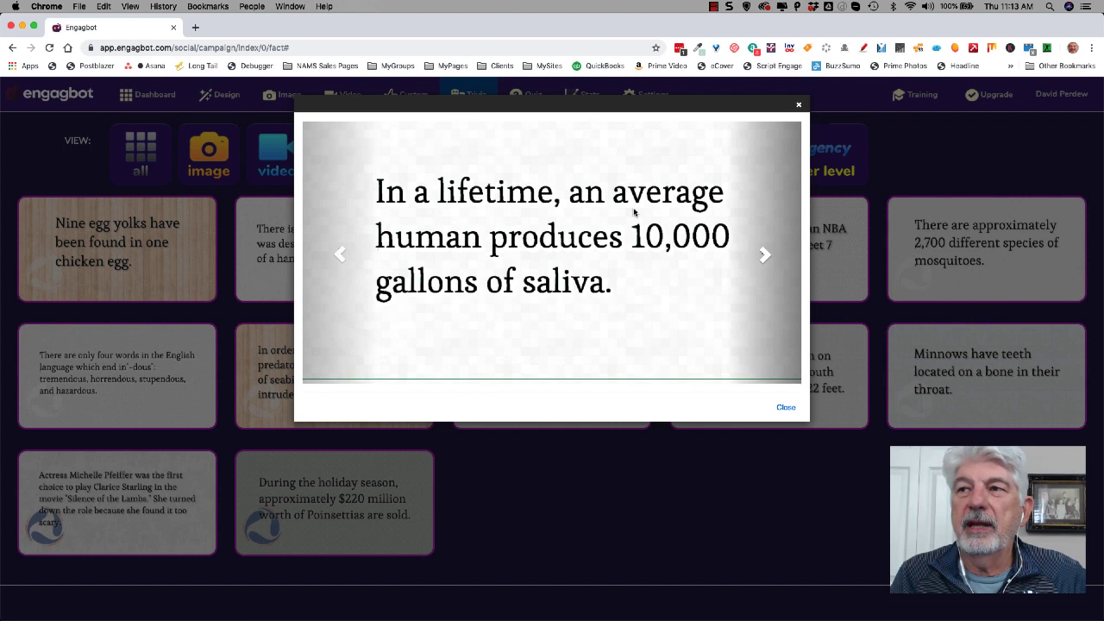
click(765, 257)
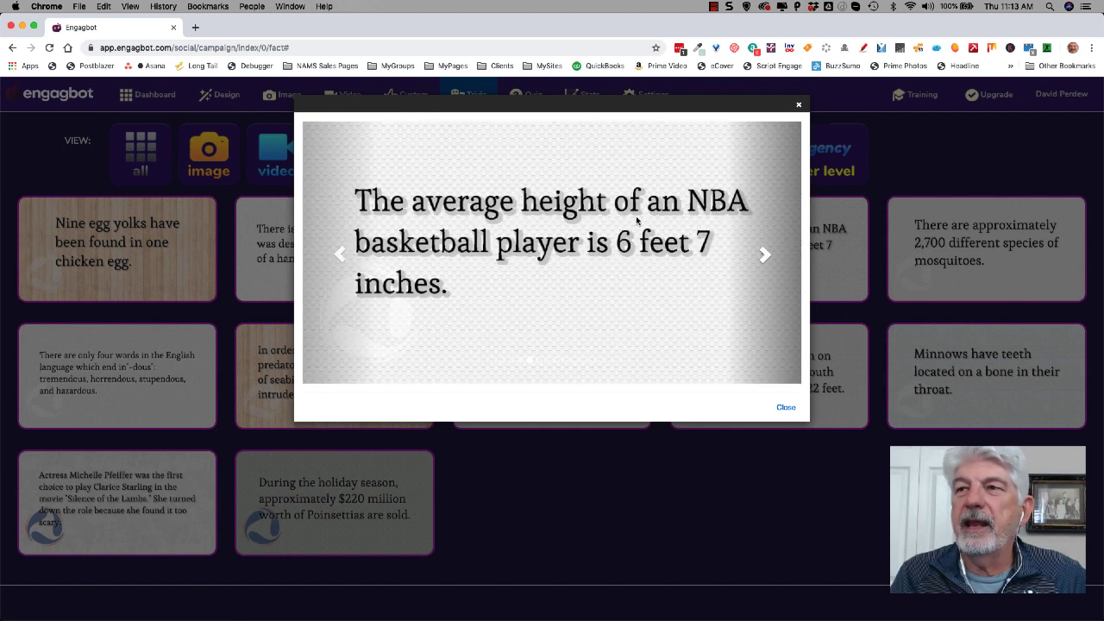
click(758, 257)
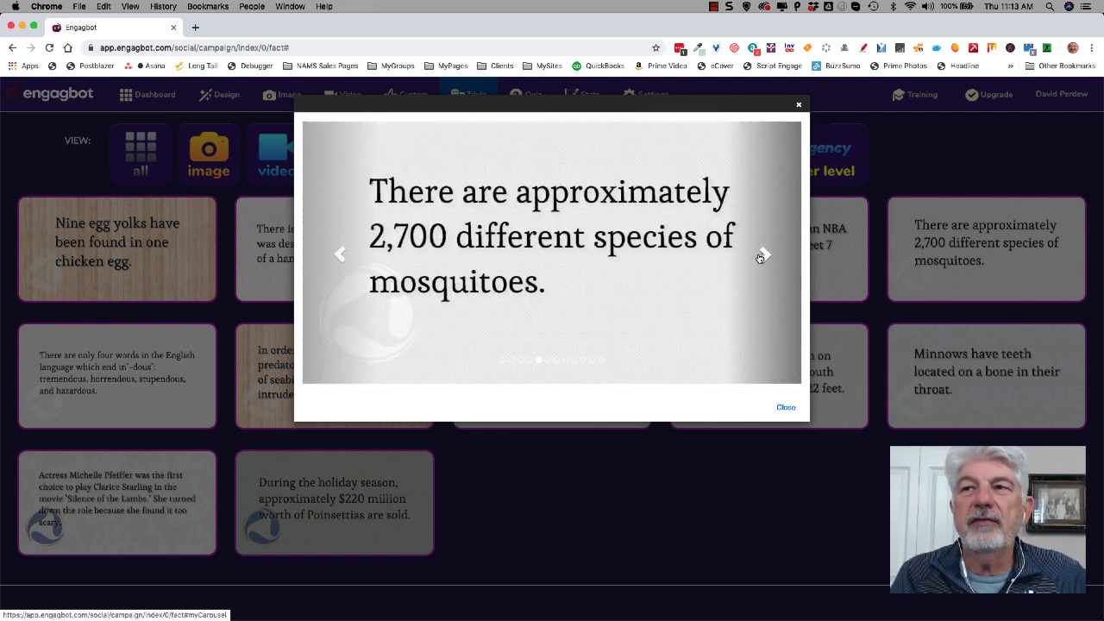
click(759, 257)
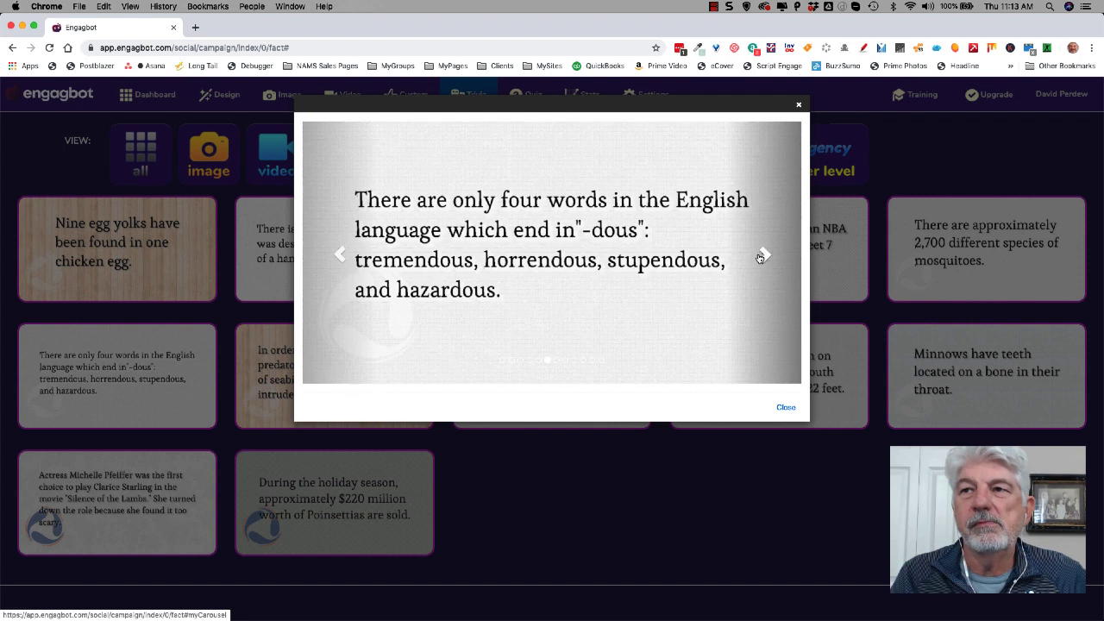
click(759, 257)
click(759, 257)
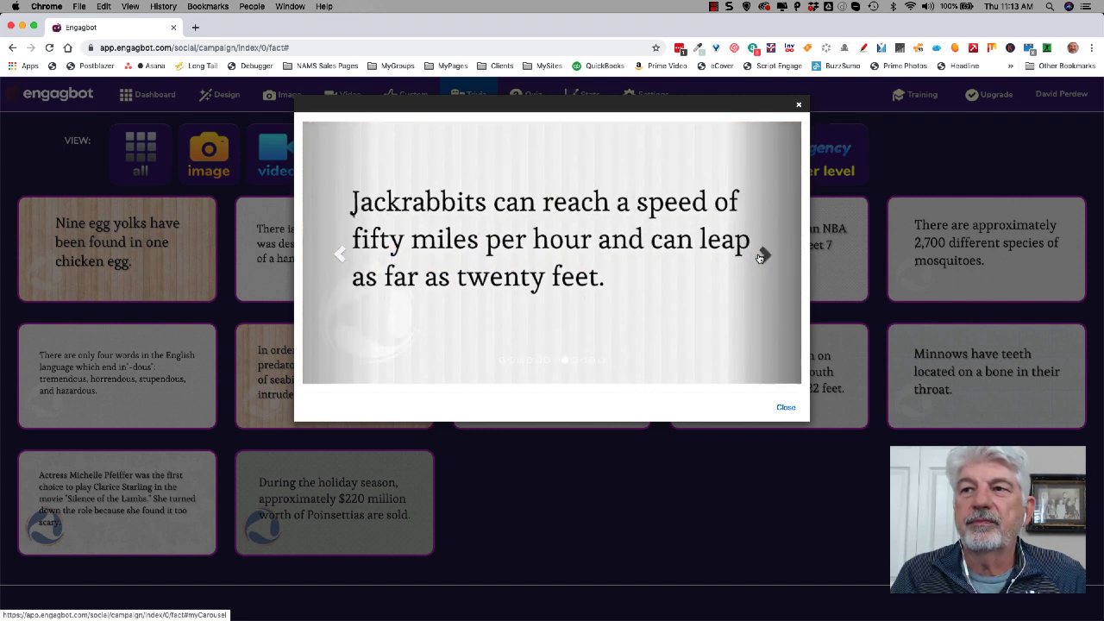
click(758, 257)
click(759, 257)
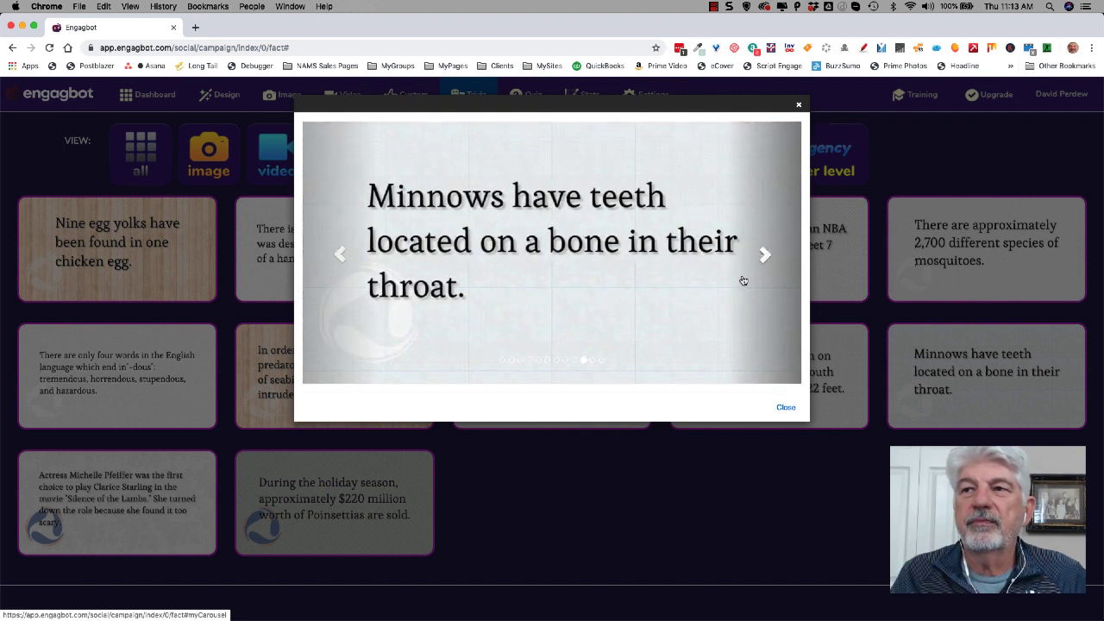
click(786, 411)
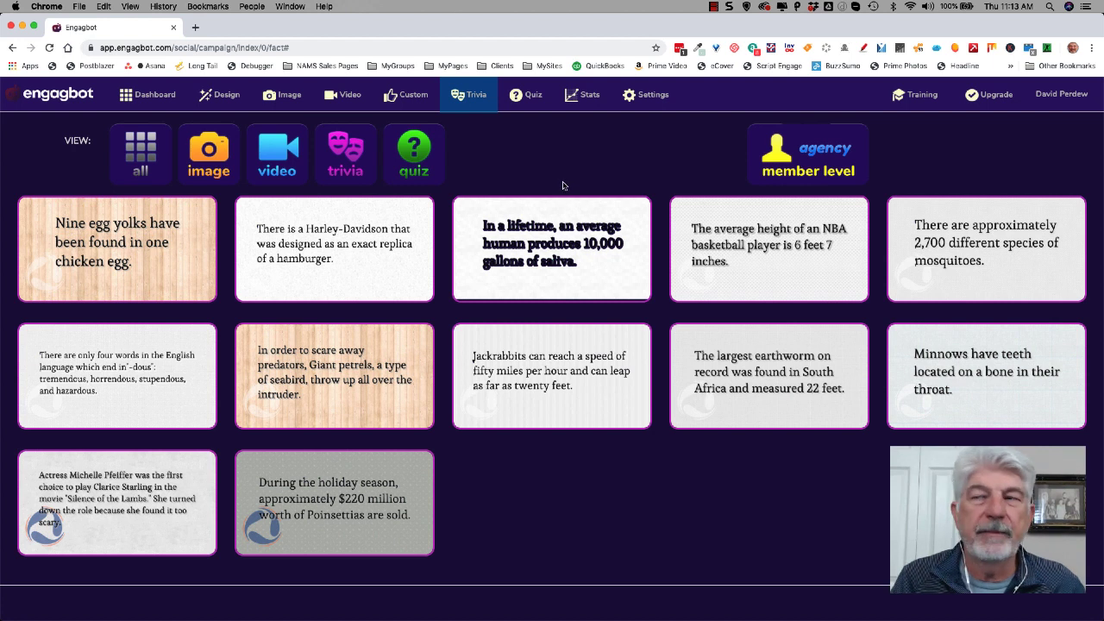
Step: Return to the grid of fitness video quote campaigns
mouse_move(545, 332)
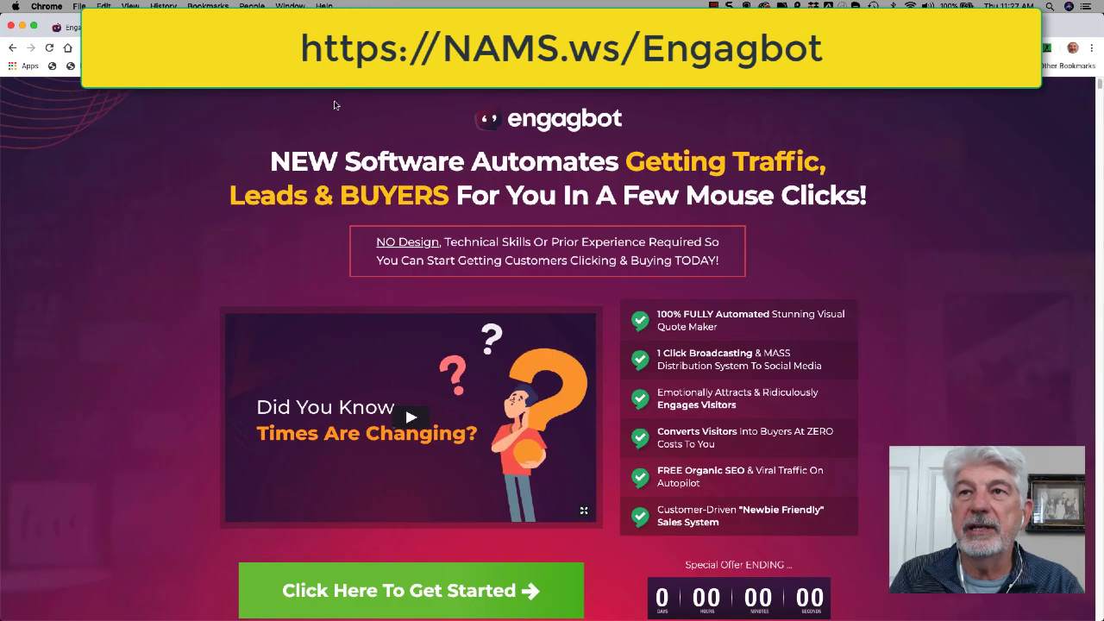
Step: Scroll down the Engagbot sales page to the quote-image collage with circled share counts
scroll(490, 179, down, 3)
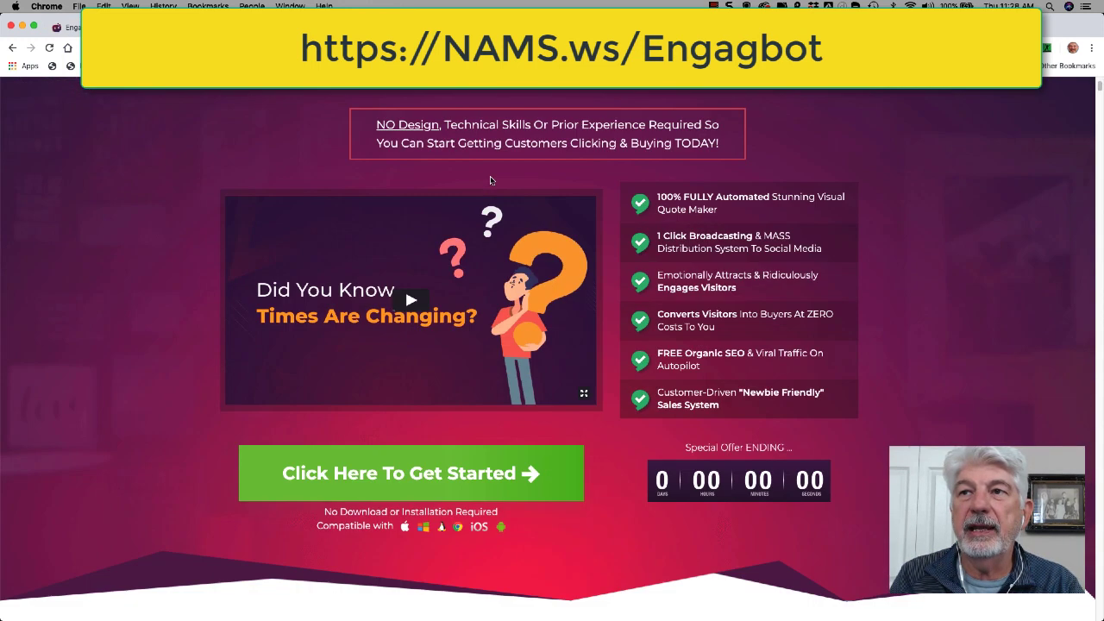
scroll(490, 180, down, 5)
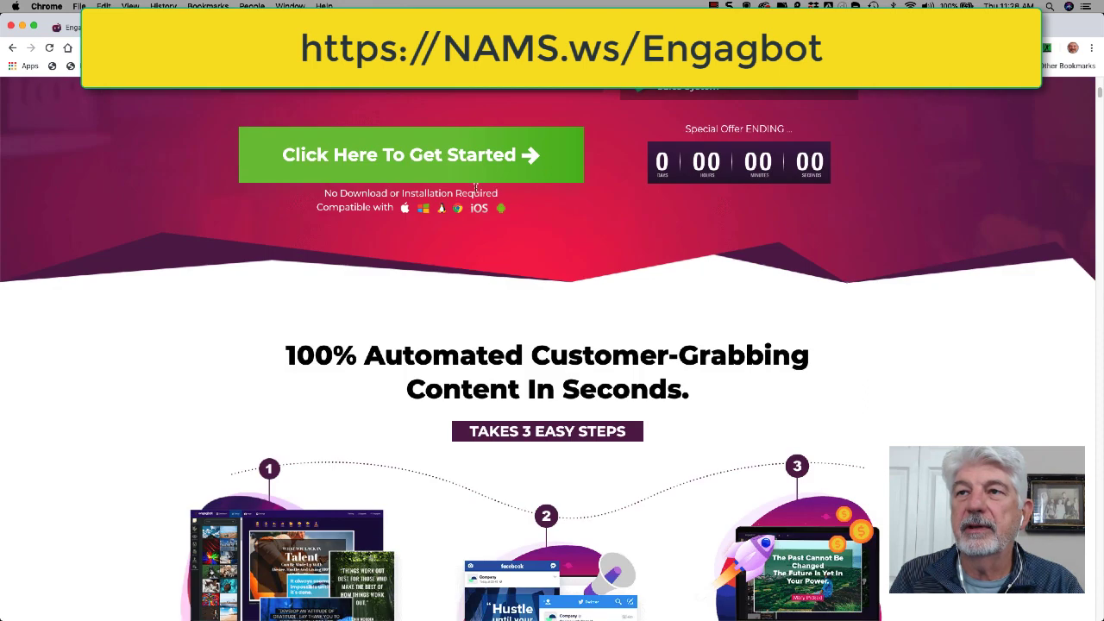
scroll(553, 205, down, 8)
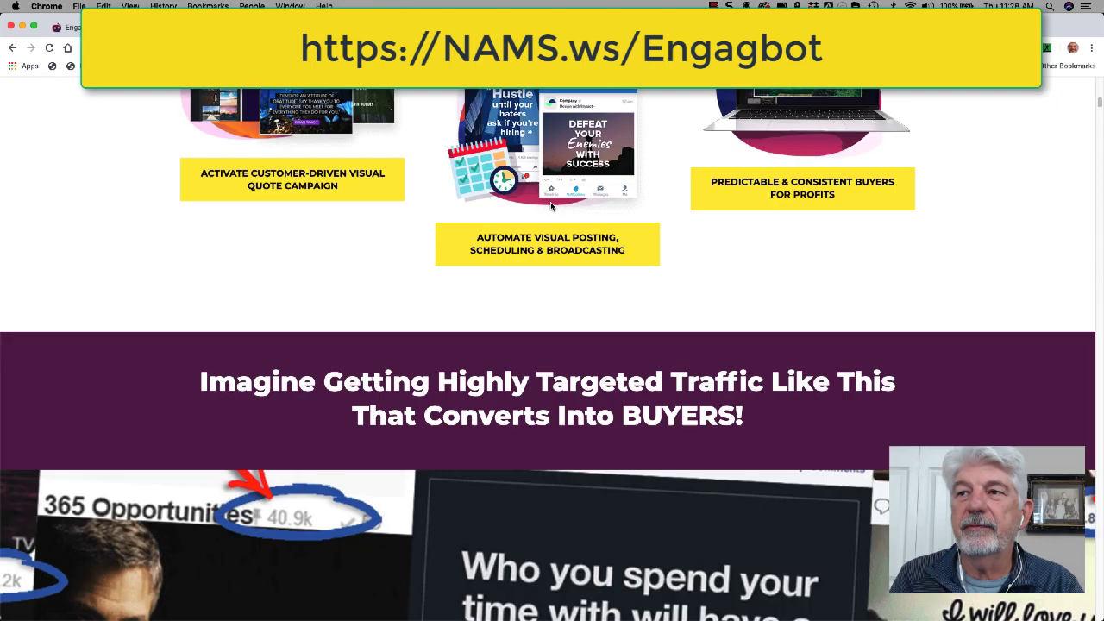
scroll(553, 205, down, 12)
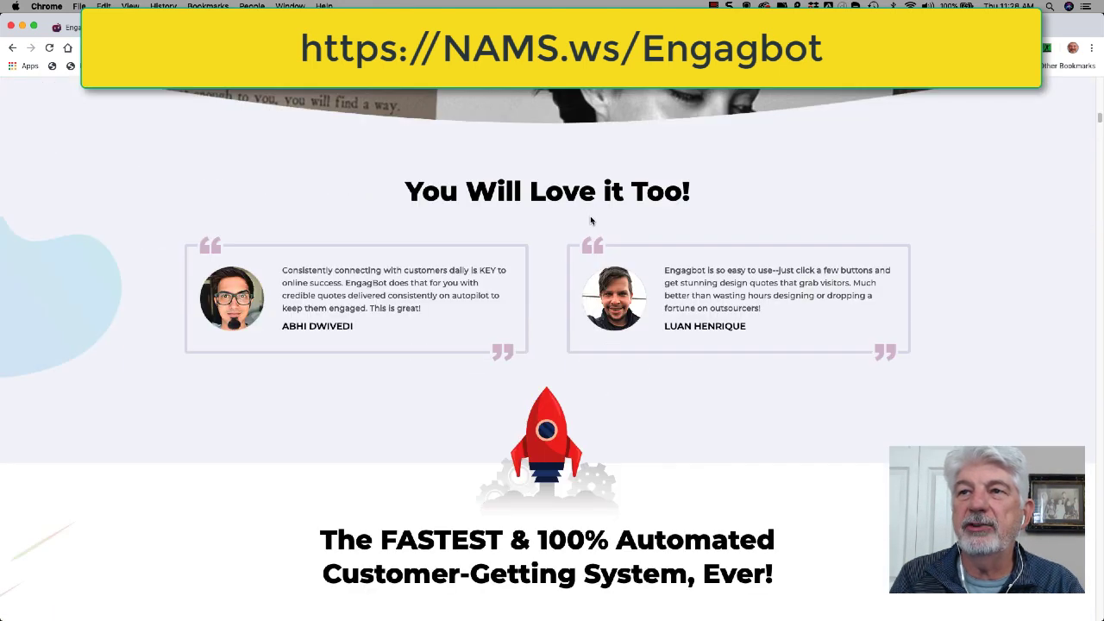
scroll(589, 220, down, 15)
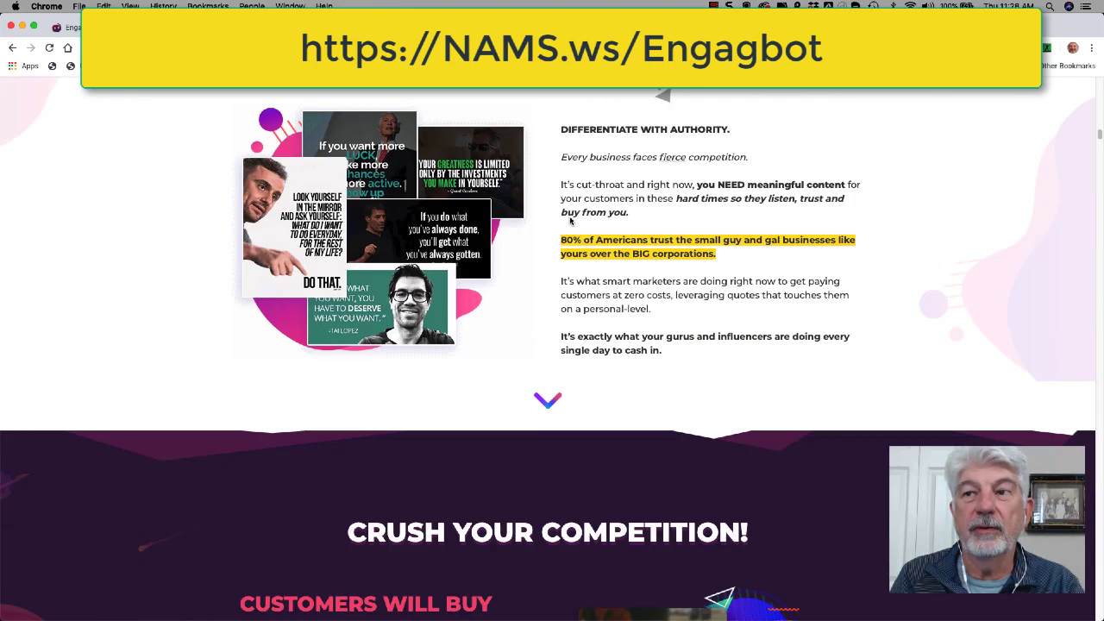
scroll(568, 217, down, 18)
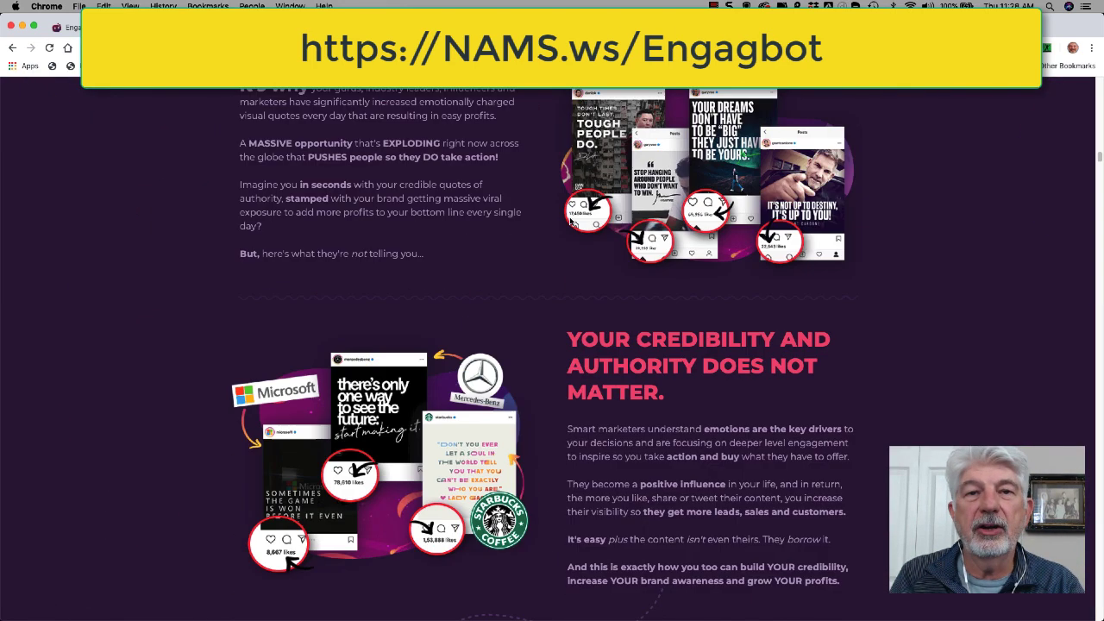
scroll(570, 222, down, 5)
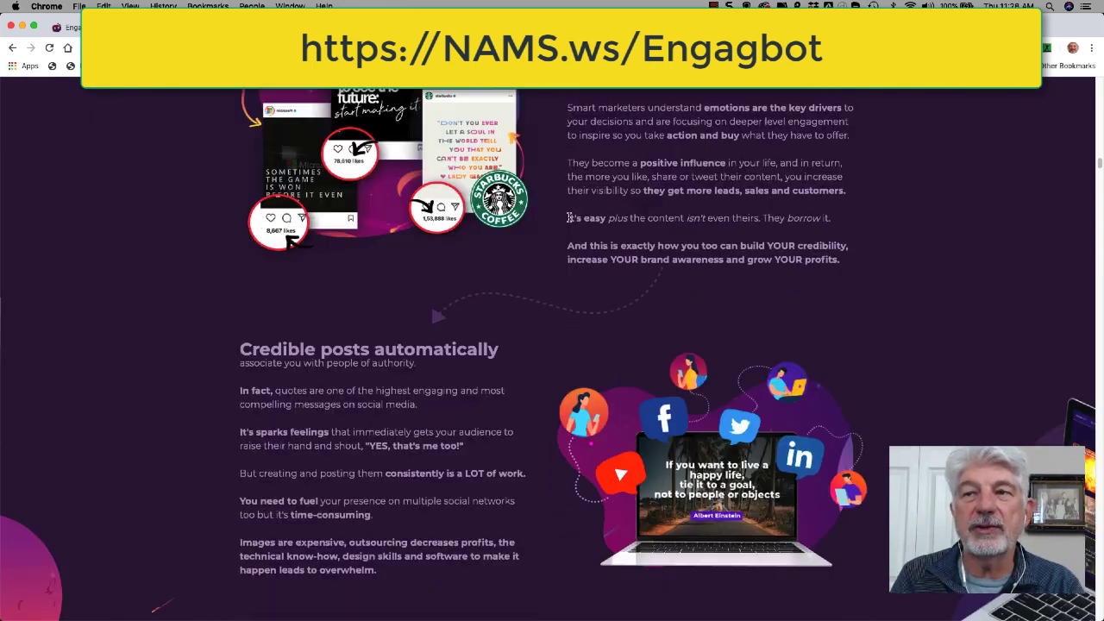
scroll(569, 219, down, 4)
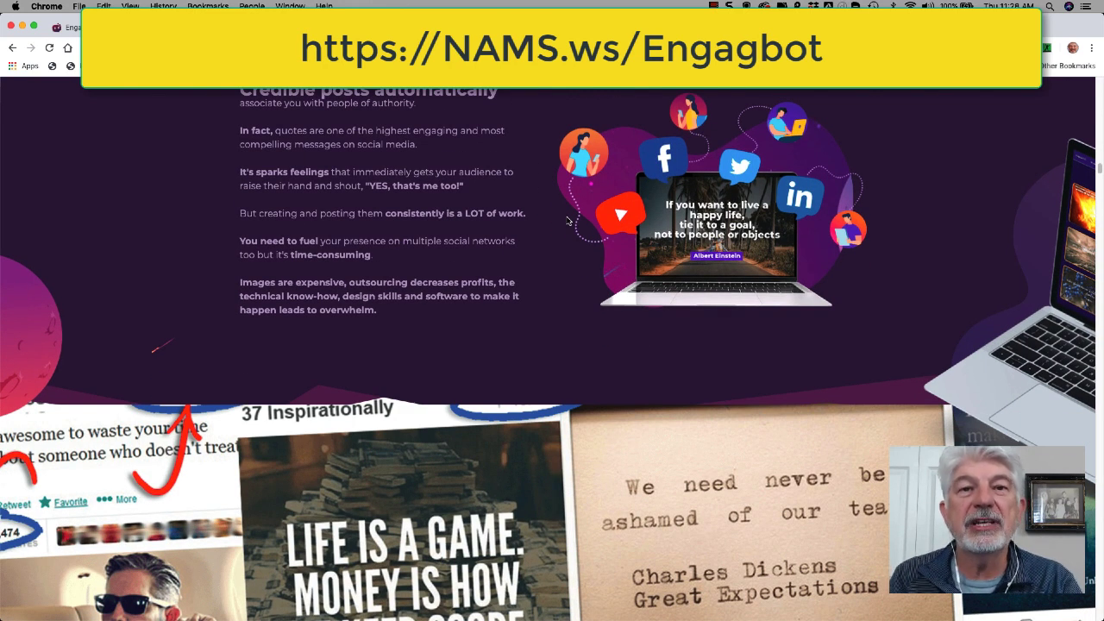
scroll(568, 221, down, 5)
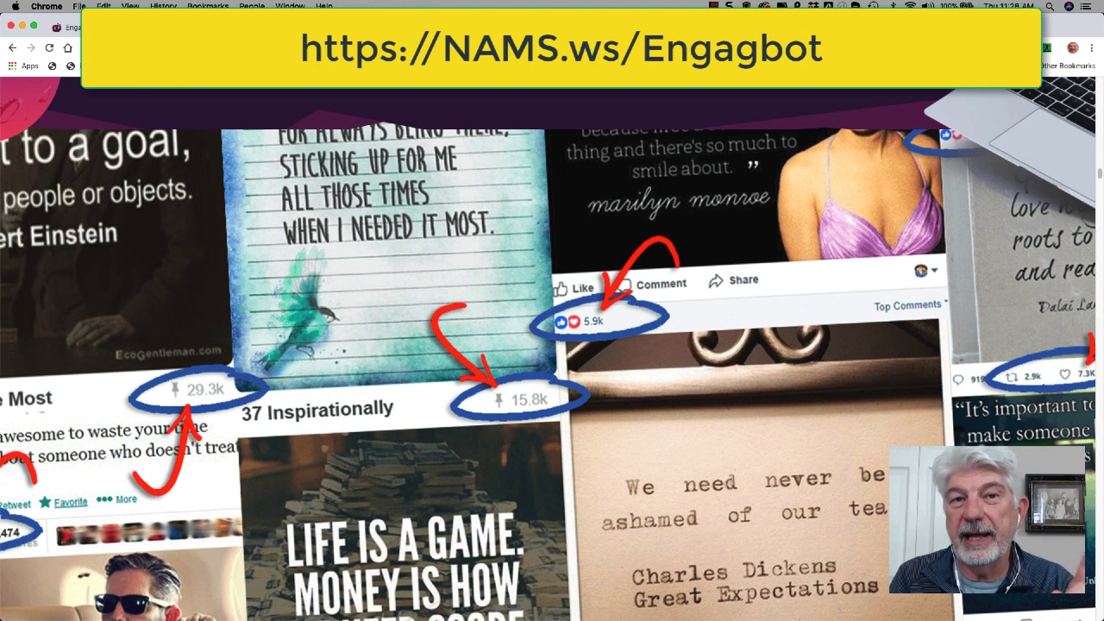